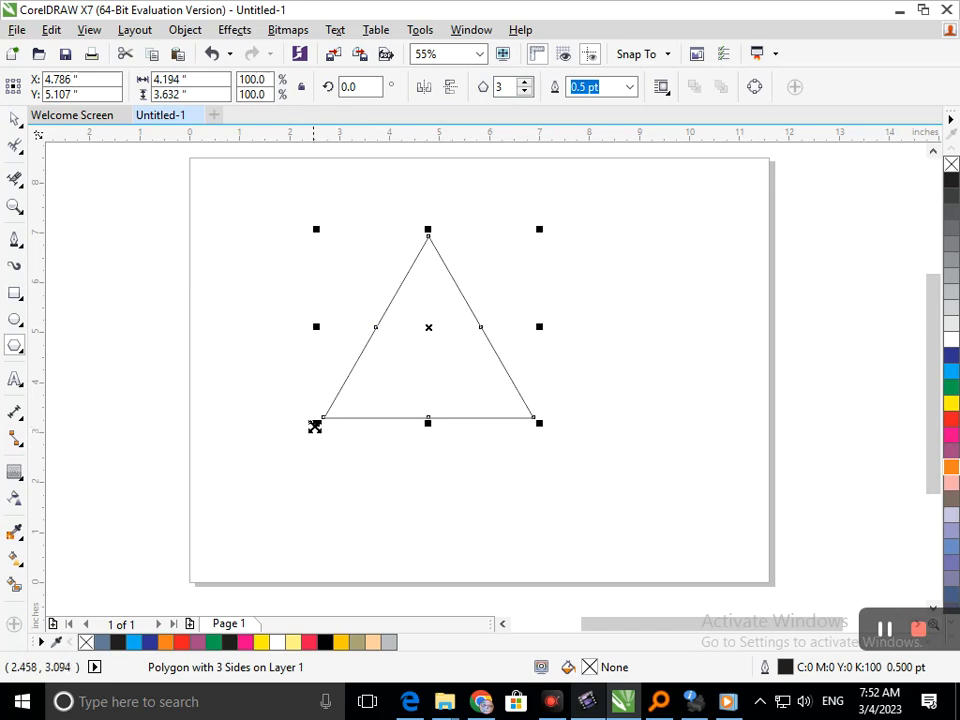
Make a smaller concentric copy of the triangle, about 3.08 by 2.67 inches, inside the original
{"action": "left_click", "coordinate": [14, 119]}
{"action": "left_click", "coordinate": [94, 209]}
{"action": "left_click", "coordinate": [379, 388]}
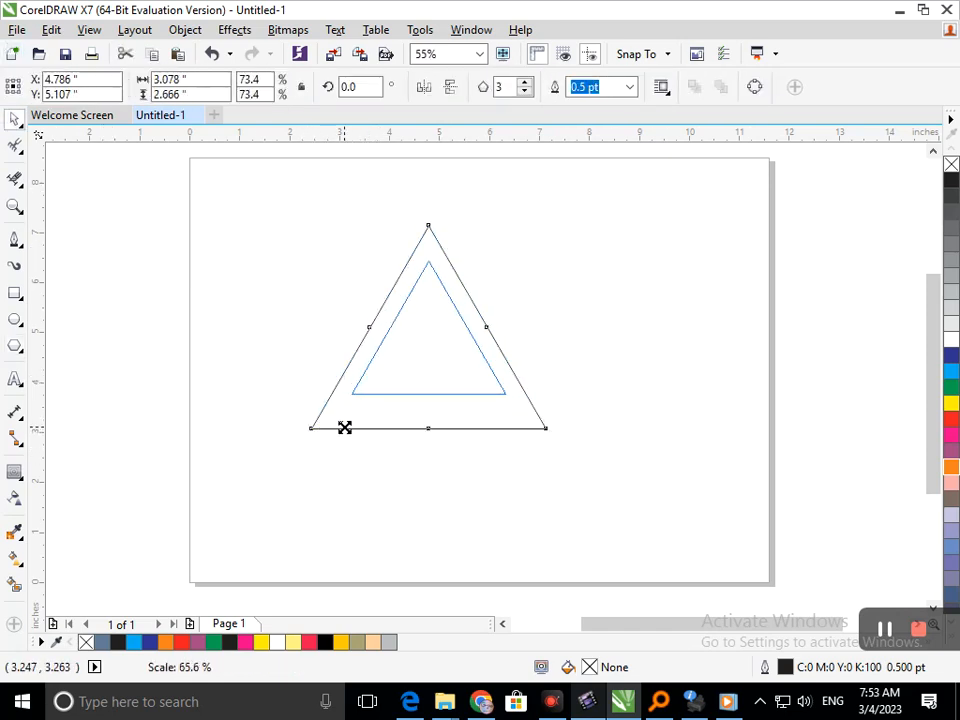
{"action": "left_click", "coordinate": [688, 351]}
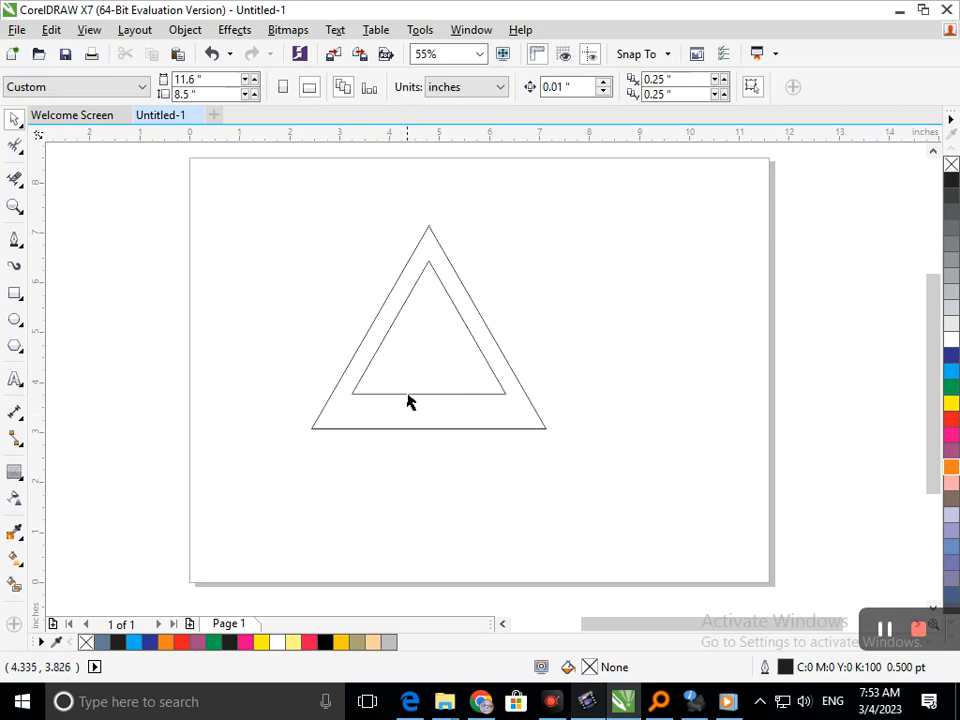
Move the inner triangle down onto the outer triangle's base and nudge it slightly right towards the centre
{"action": "left_click", "coordinate": [424, 394]}
{"action": "left_click_drag", "start_coordinate": [426, 394], "coordinate": [420, 428]}
{"action": "left_click", "coordinate": [527, 433]}
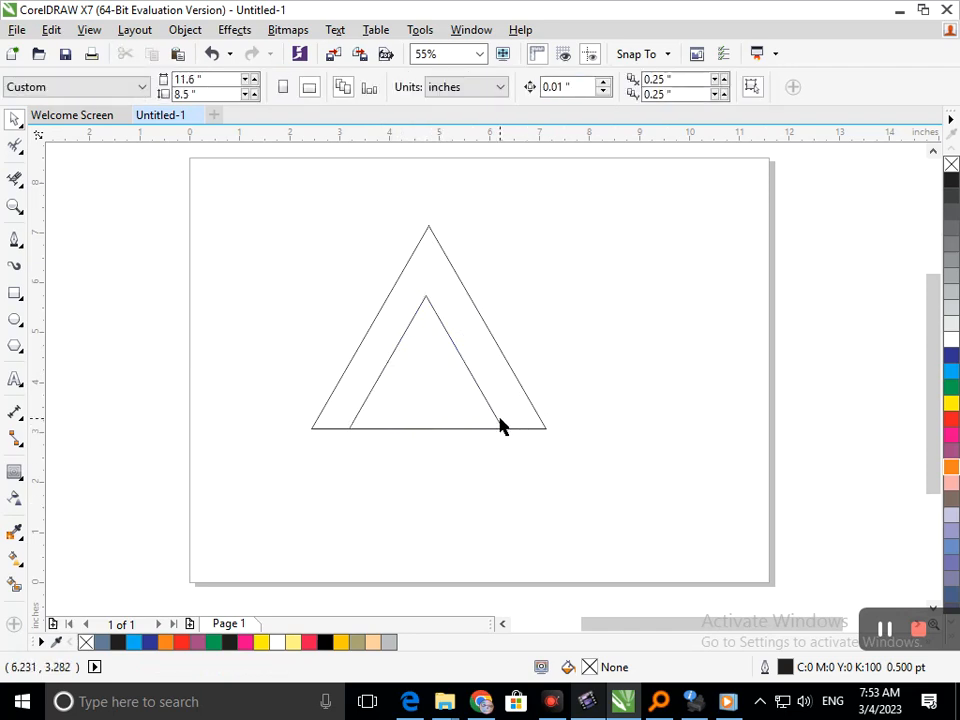
{"action": "left_click", "coordinate": [500, 428]}
{"action": "left_click", "coordinate": [502, 430]}
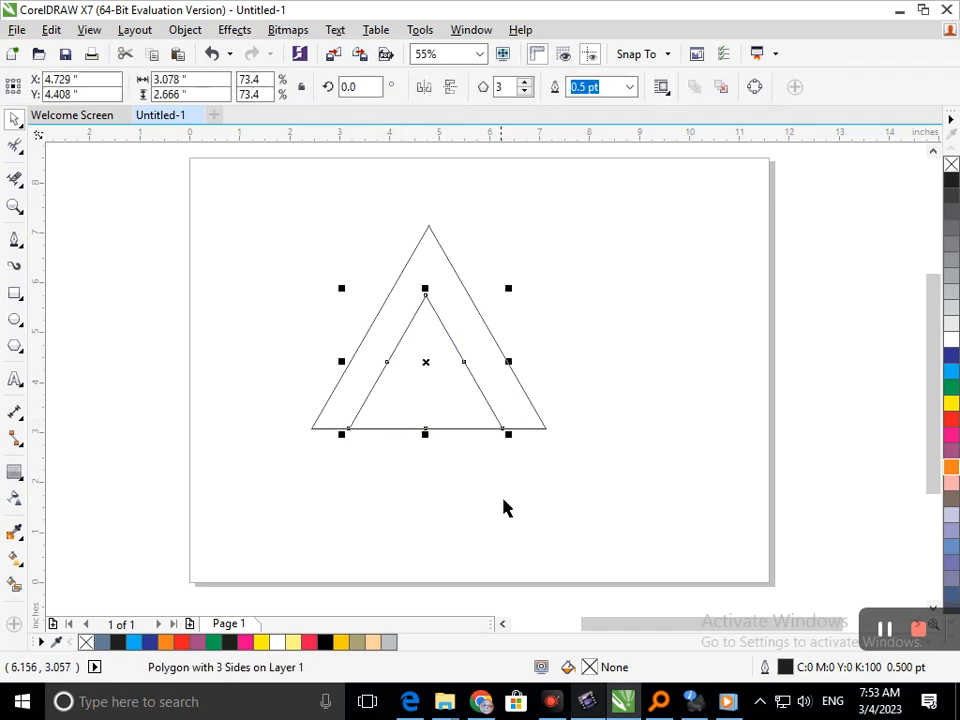
{"action": "key", "text": "Right"}
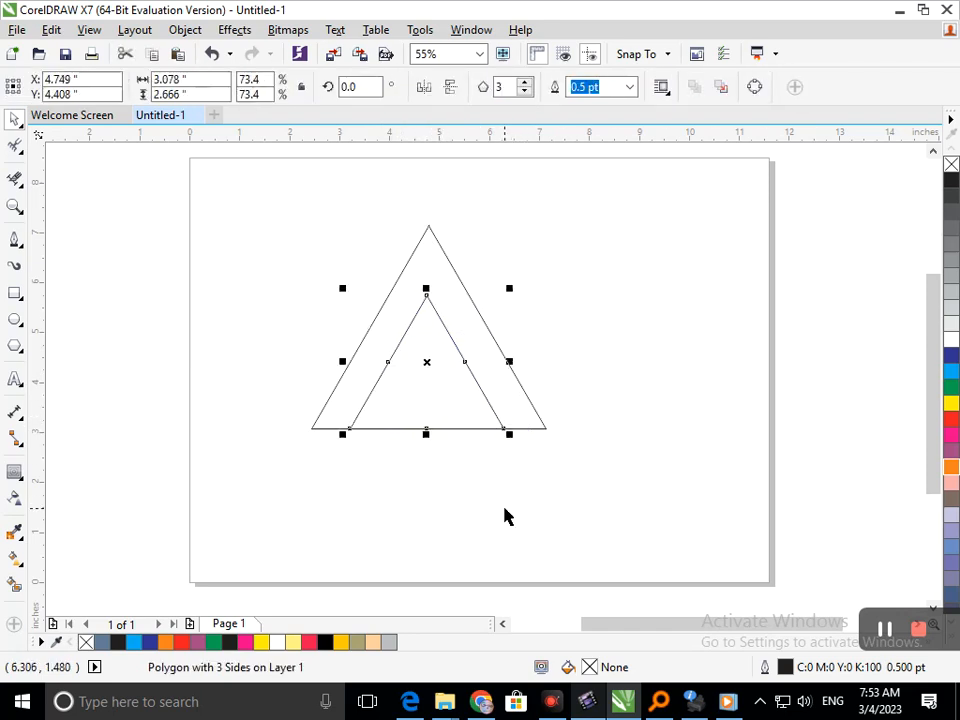
Trim the outer triangle with the inner one and remove the inner triangle, leaving an open chevron
{"action": "left_click", "coordinate": [545, 430], "text": "shift"}
{"action": "left_click", "coordinate": [552, 88]}
{"action": "left_click_drag", "start_coordinate": [424, 393], "coordinate": [657, 498]}
{"action": "left_click", "coordinate": [360, 464]}
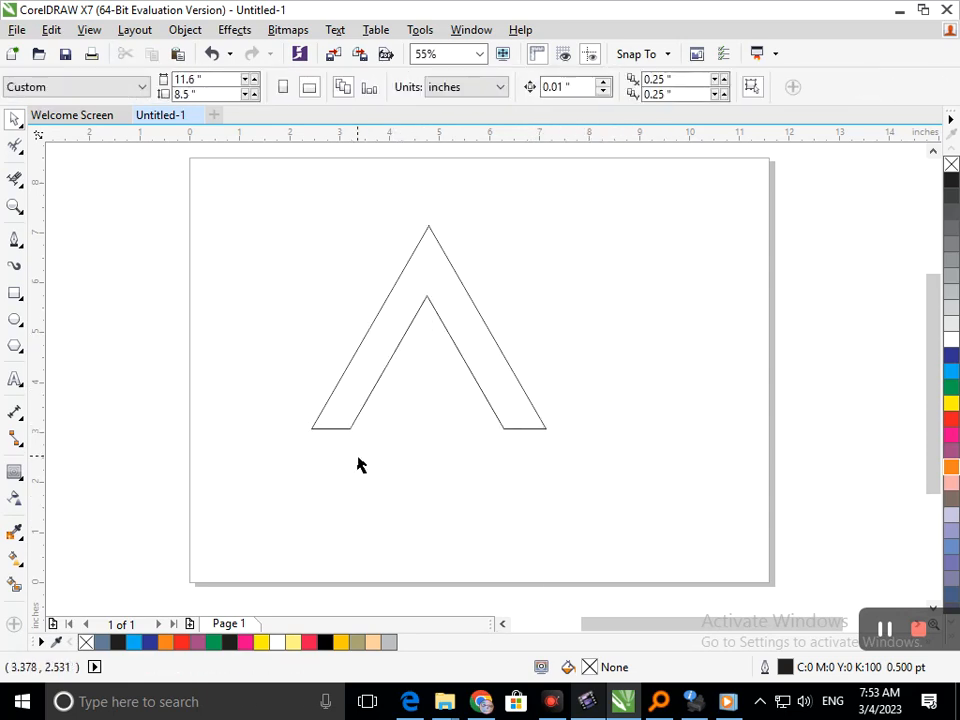
Stretch the chevron downward to about 123% of its height, keeping its width and apex position
{"action": "left_click", "coordinate": [353, 432]}
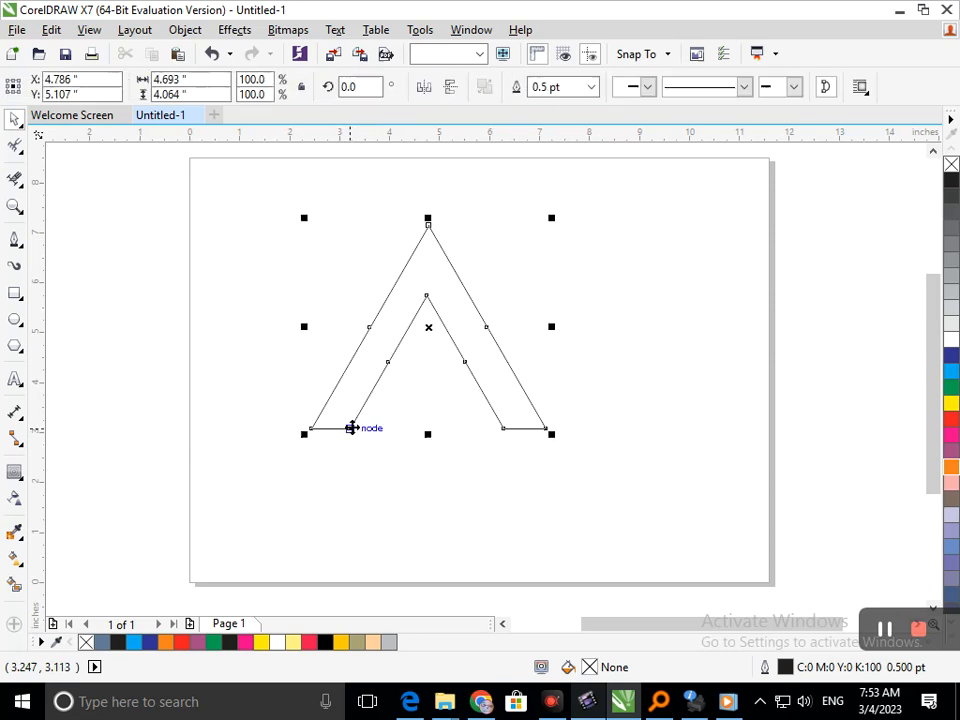
{"action": "left_click_drag", "start_coordinate": [429, 436], "coordinate": [422, 492]}
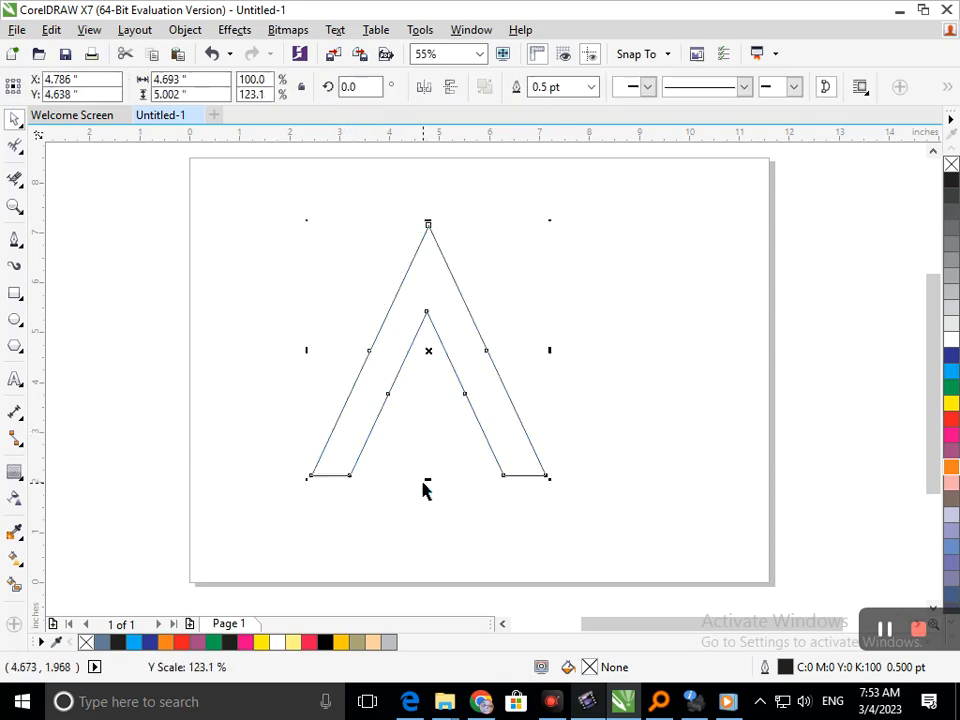
{"action": "left_click", "coordinate": [484, 478]}
{"action": "left_click", "coordinate": [503, 476]}
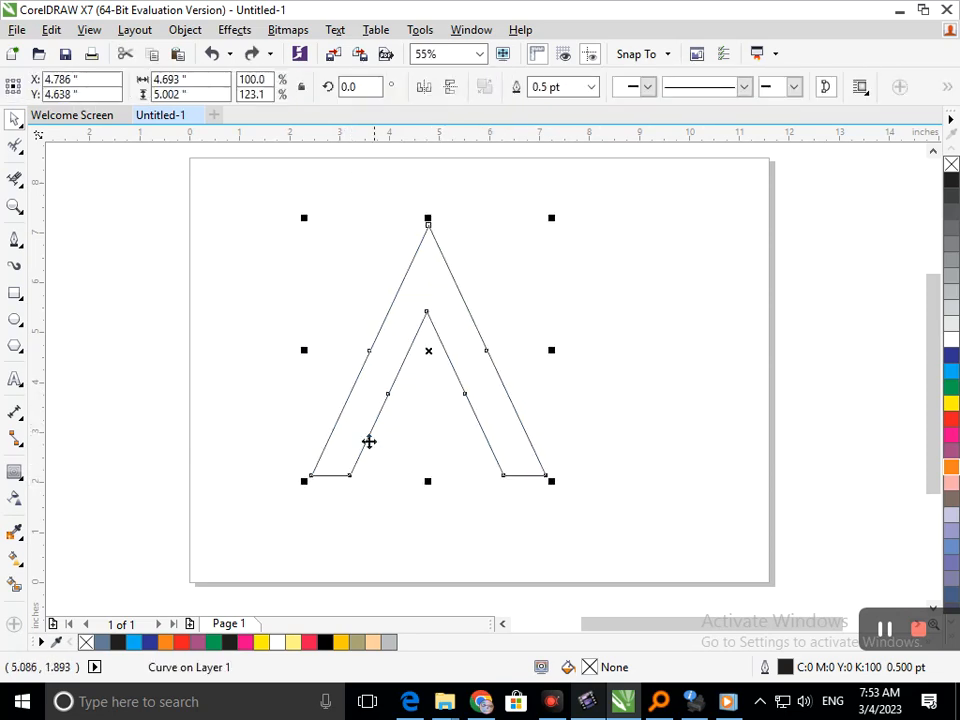
Draw a rectangle at the chevron's left foot and skew it along the leg into a parallelogram about 0.7 inches high
{"action": "left_click", "coordinate": [20, 298]}
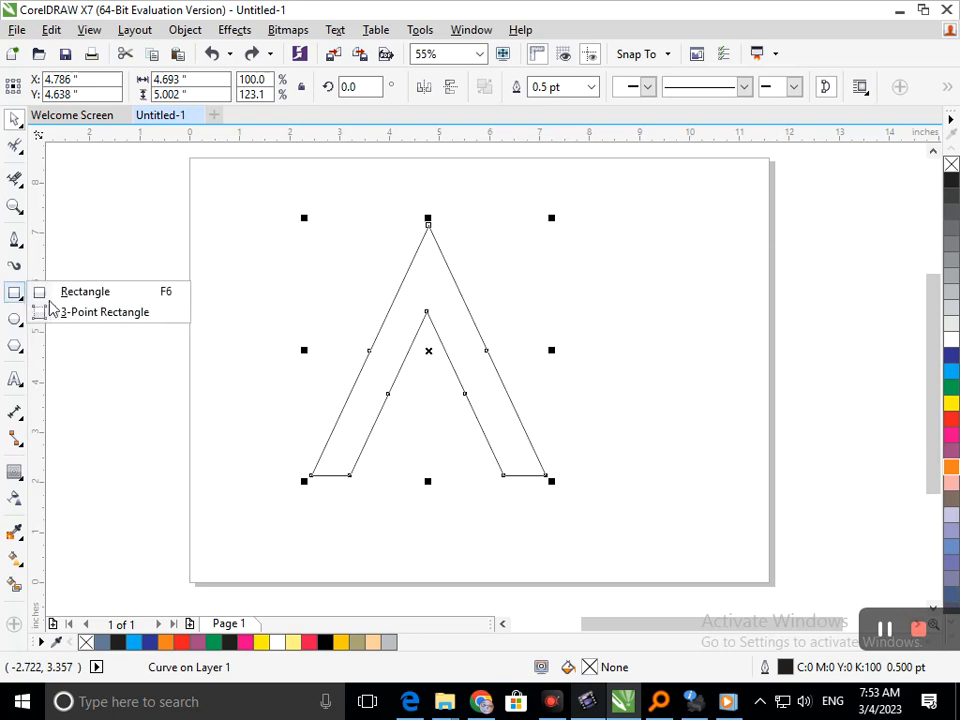
{"action": "left_click", "coordinate": [80, 290]}
{"action": "left_click_drag", "start_coordinate": [311, 475], "coordinate": [375, 439]}
{"action": "left_click", "coordinate": [14, 120]}
{"action": "left_click", "coordinate": [348, 456]}
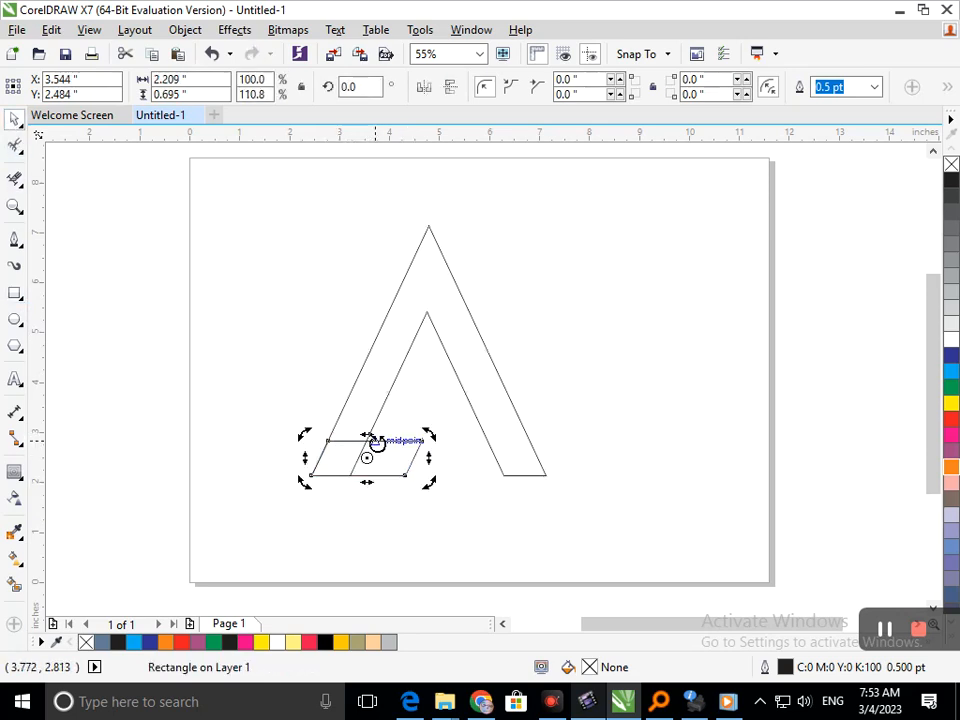
{"action": "left_click", "coordinate": [435, 534]}
{"action": "left_click", "coordinate": [361, 456]}
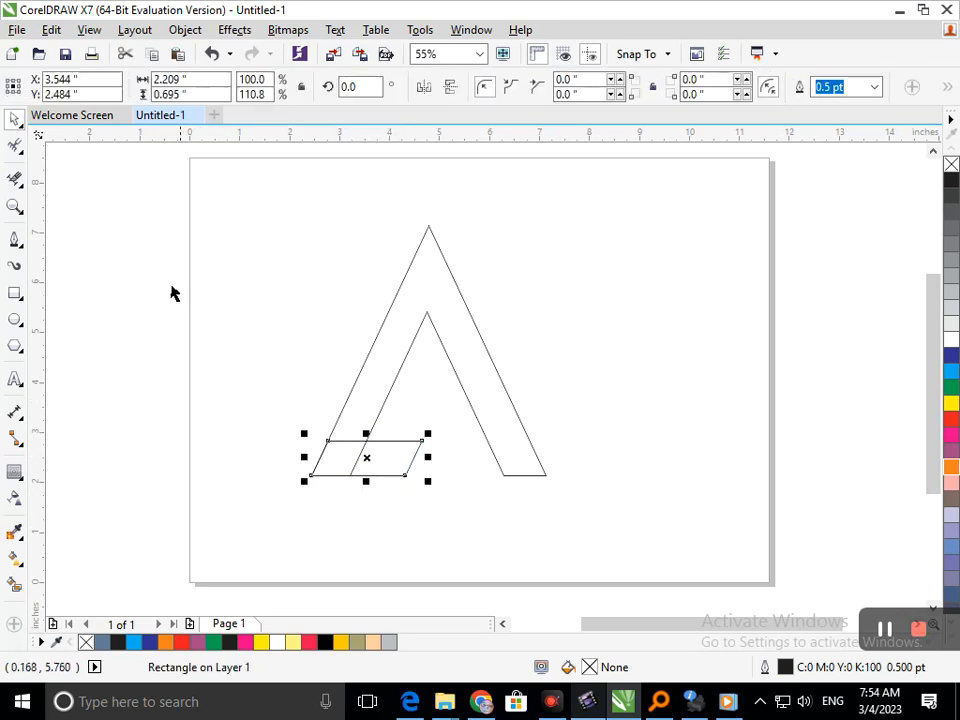
Draw a thin horizontal rectangle about 2.57 by 0.3 inches across the left leg, just above the parallelogram
{"action": "left_click", "coordinate": [15, 292]}
{"action": "left_click", "coordinate": [62, 291]}
{"action": "left_click_drag", "start_coordinate": [296, 397], "coordinate": [405, 428]}
{"action": "left_click", "coordinate": [15, 120]}
{"action": "left_click", "coordinate": [74, 229]}
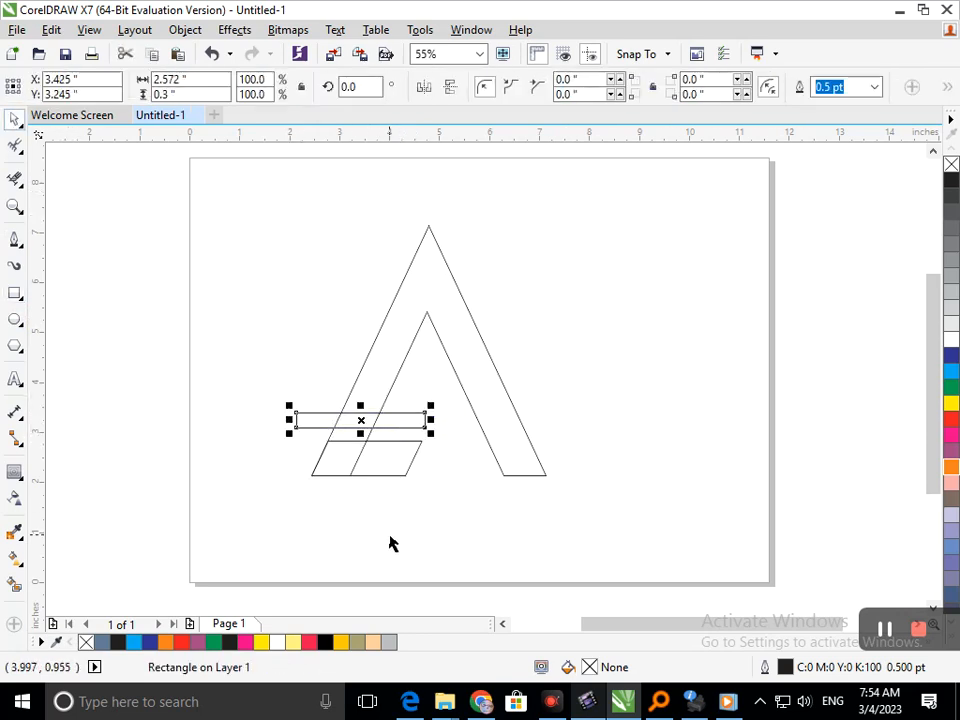
Fill the parallelogram, the upper chevron and the leg section inside the thin rectangle with blue-grey using Smart Fill
{"action": "left_click", "coordinate": [391, 544]}
{"action": "left_click", "coordinate": [15, 588]}
{"action": "left_click", "coordinate": [378, 460]}
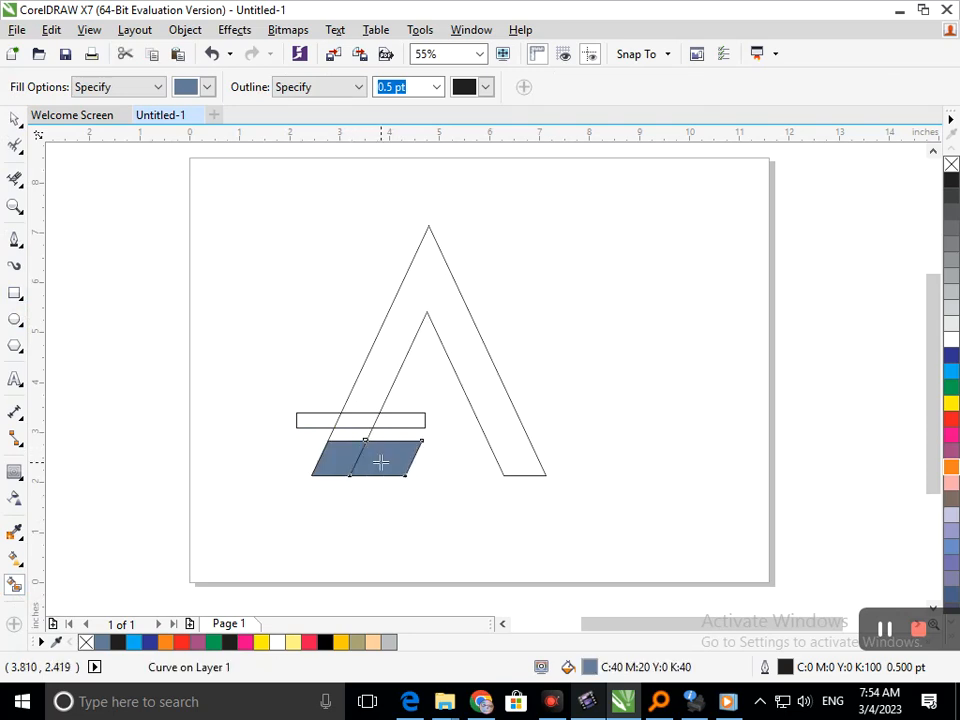
{"action": "left_click", "coordinate": [374, 374]}
{"action": "left_click", "coordinate": [366, 425]}
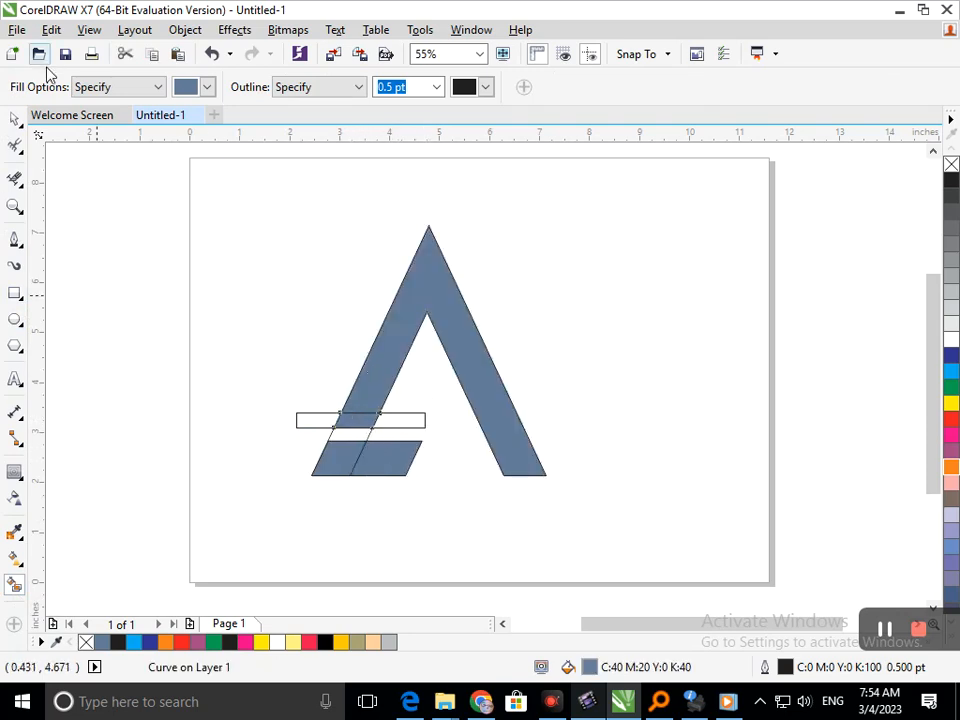
Delete the thin horizontal rectangle and the leftover chevron outline beneath the filled pieces
{"action": "left_click", "coordinate": [18, 118]}
{"action": "left_click", "coordinate": [66, 174]}
{"action": "left_click_drag", "start_coordinate": [425, 425], "coordinate": [681, 369]}
{"action": "key", "text": "Delete"}
{"action": "left_click", "coordinate": [362, 437]}
{"action": "key", "text": "Delete"}
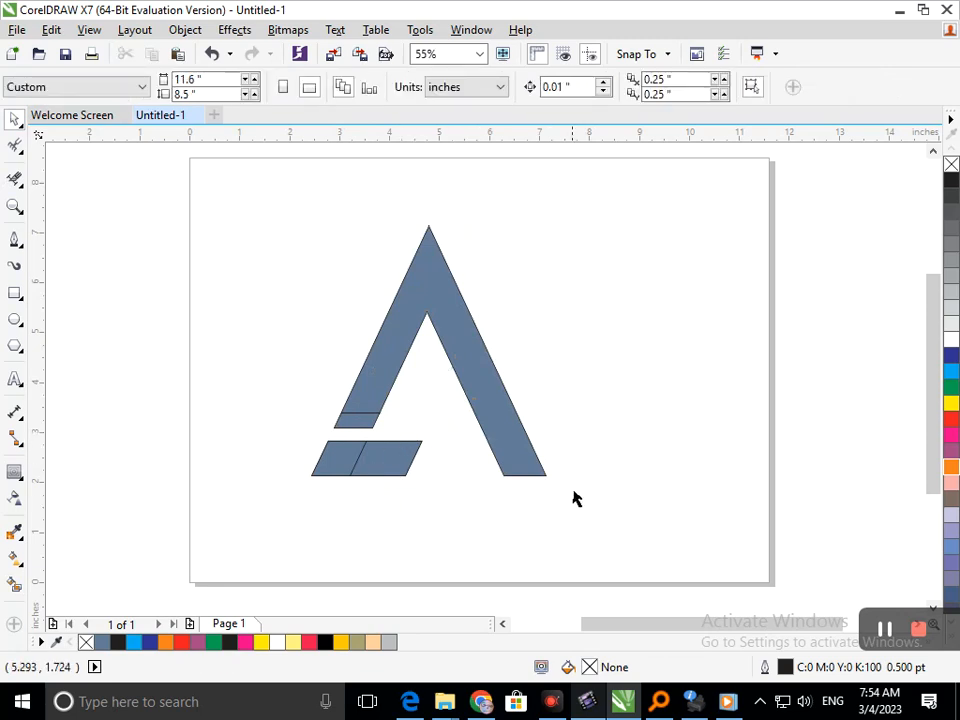
Weld all the logo pieces together and break the result apart into the letter A and its foot
{"action": "left_click_drag", "start_coordinate": [626, 520], "coordinate": [283, 197]}
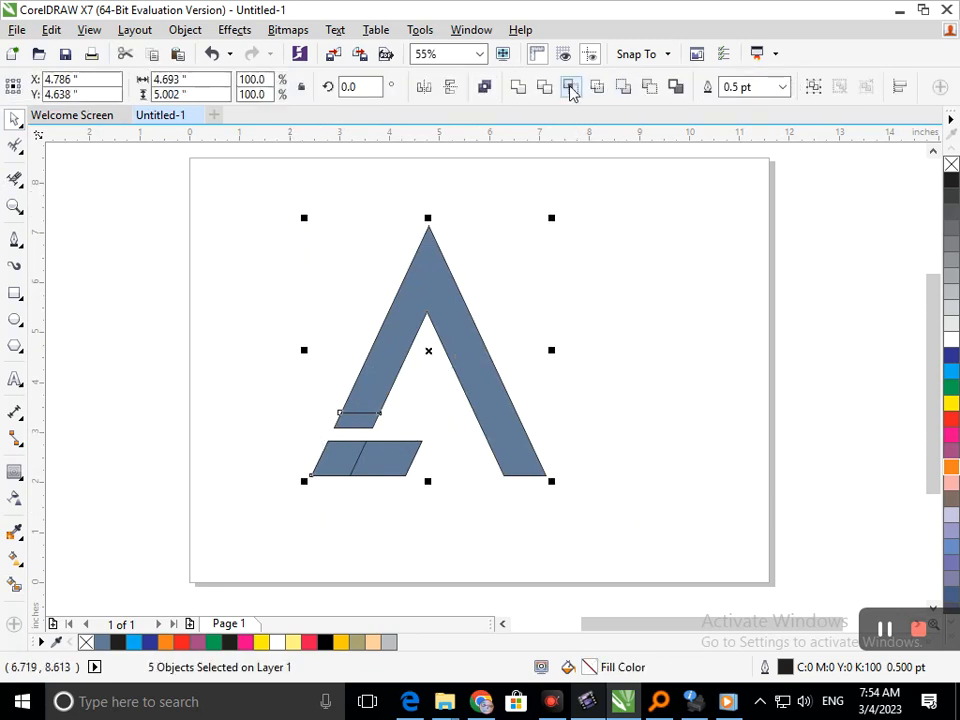
{"action": "left_click", "coordinate": [513, 90]}
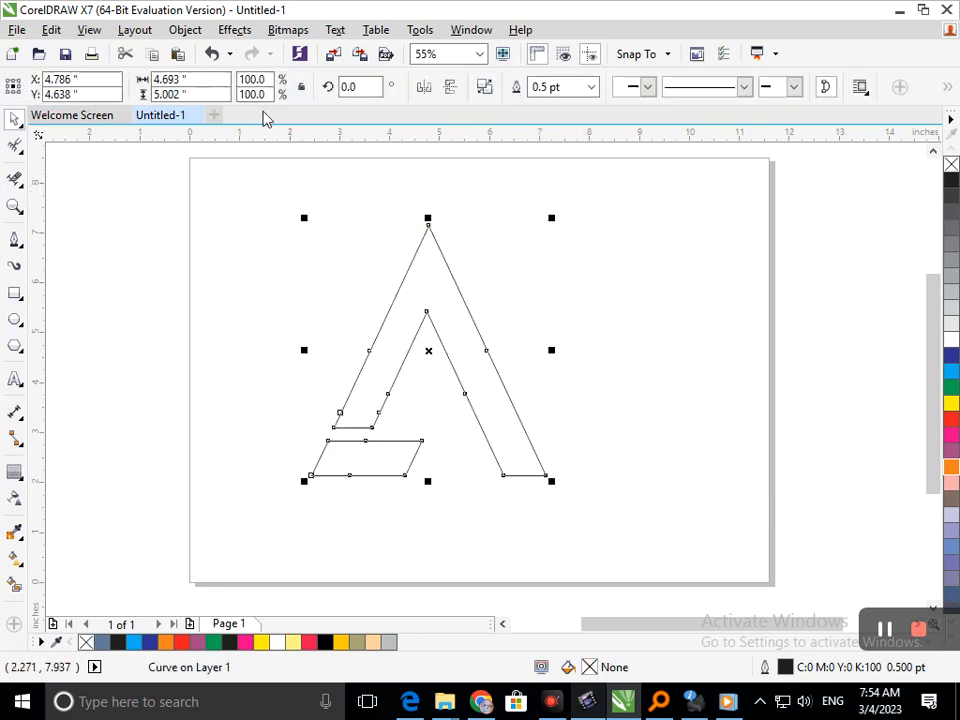
{"action": "left_click", "coordinate": [190, 30]}
{"action": "left_click", "coordinate": [242, 311]}
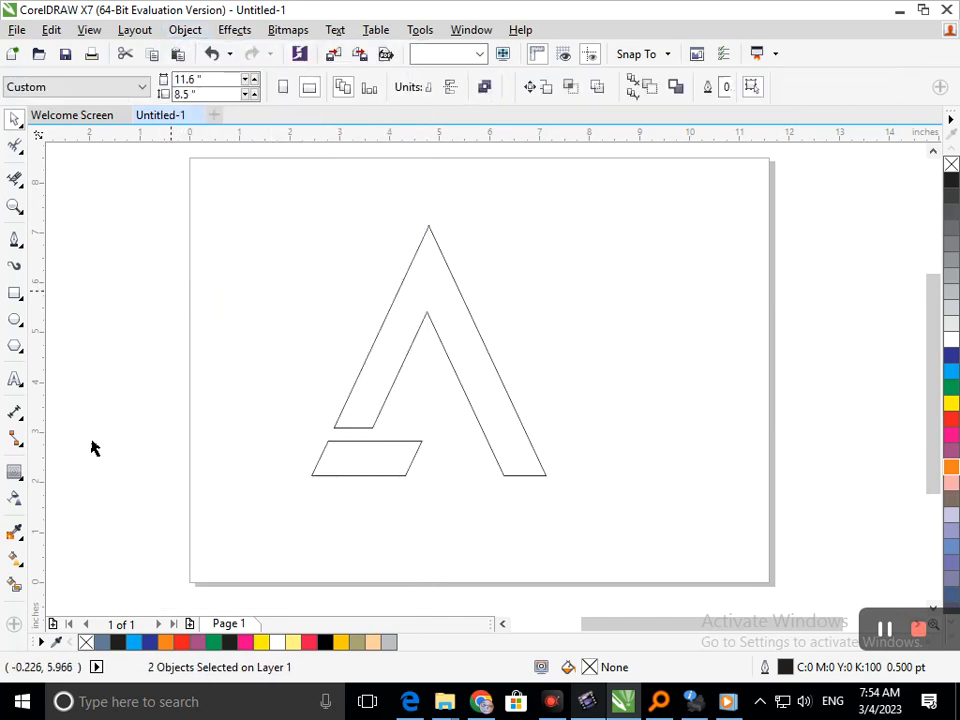
Smart Fill the foot parallelogram with blue-grey and colour the main A shape dark blue (C100 M100 Y0 K0)
{"action": "left_click", "coordinate": [14, 583]}
{"action": "left_click", "coordinate": [345, 458]}
{"action": "left_click", "coordinate": [373, 390]}
{"action": "left_click", "coordinate": [951, 360]}
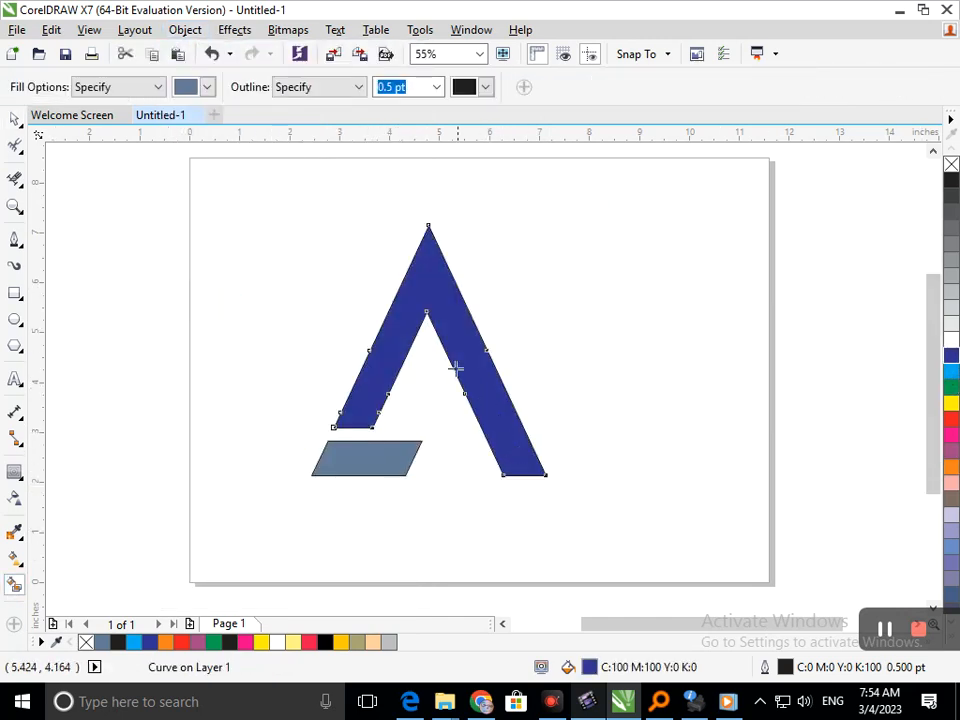
Draw a tall rectangle about 5.2 inches high beside the A's right foot and narrow it to about 0.56 inches
{"action": "scroll", "coordinate": [481, 349], "scroll_direction": "down", "scroll_amount": 2}
{"action": "left_click_drag", "start_coordinate": [334, 234], "coordinate": [795, 549]}
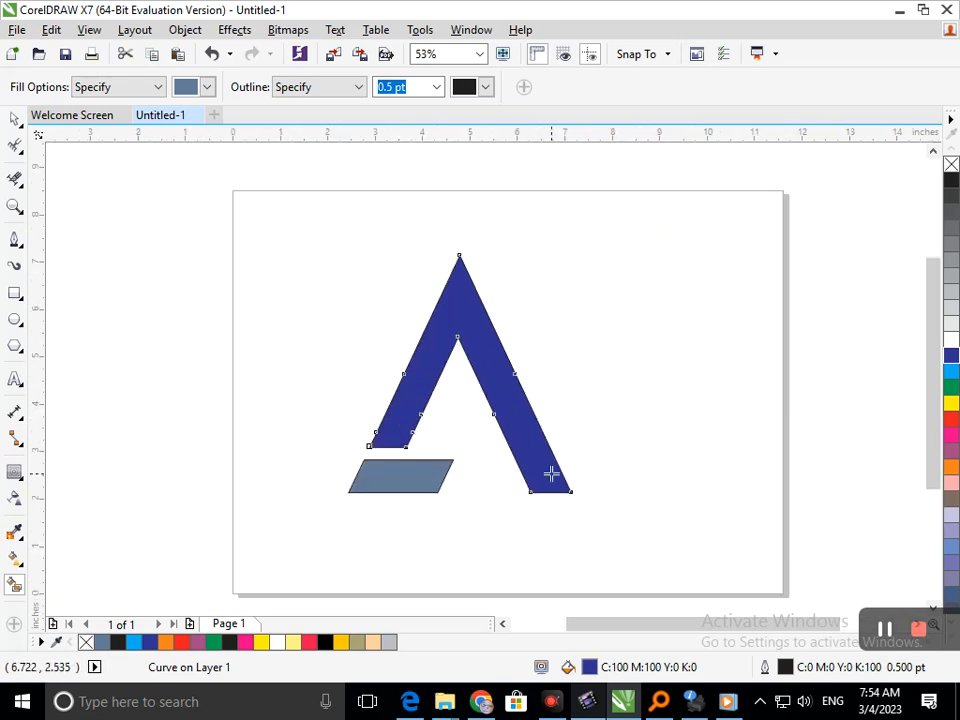
{"action": "left_click", "coordinate": [27, 307]}
{"action": "left_click", "coordinate": [60, 292]}
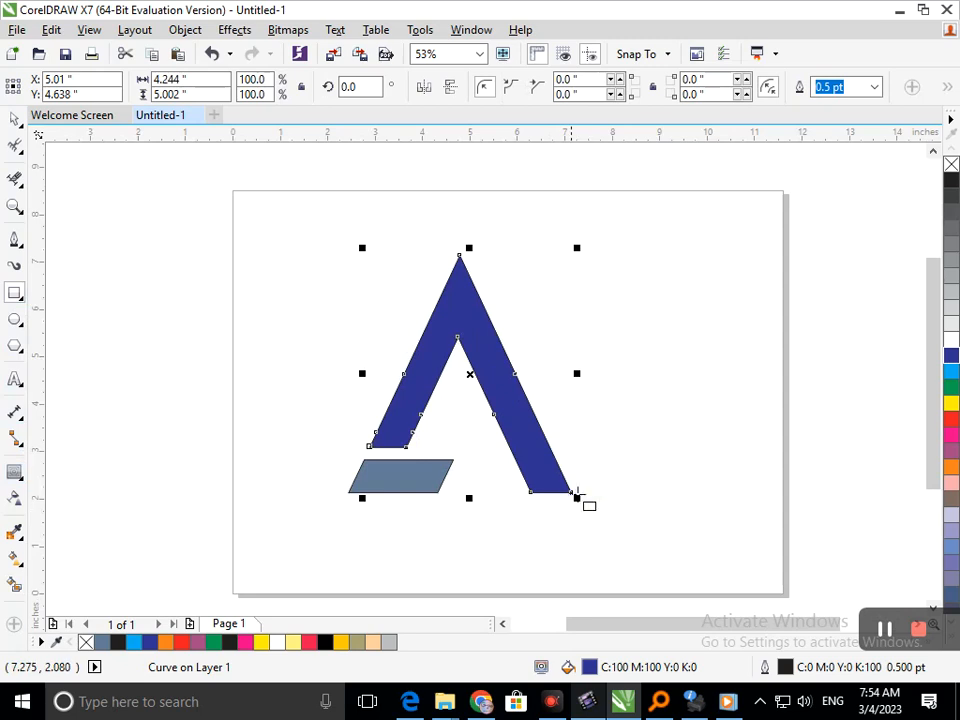
{"action": "left_click_drag", "start_coordinate": [572, 492], "coordinate": [608, 245]}
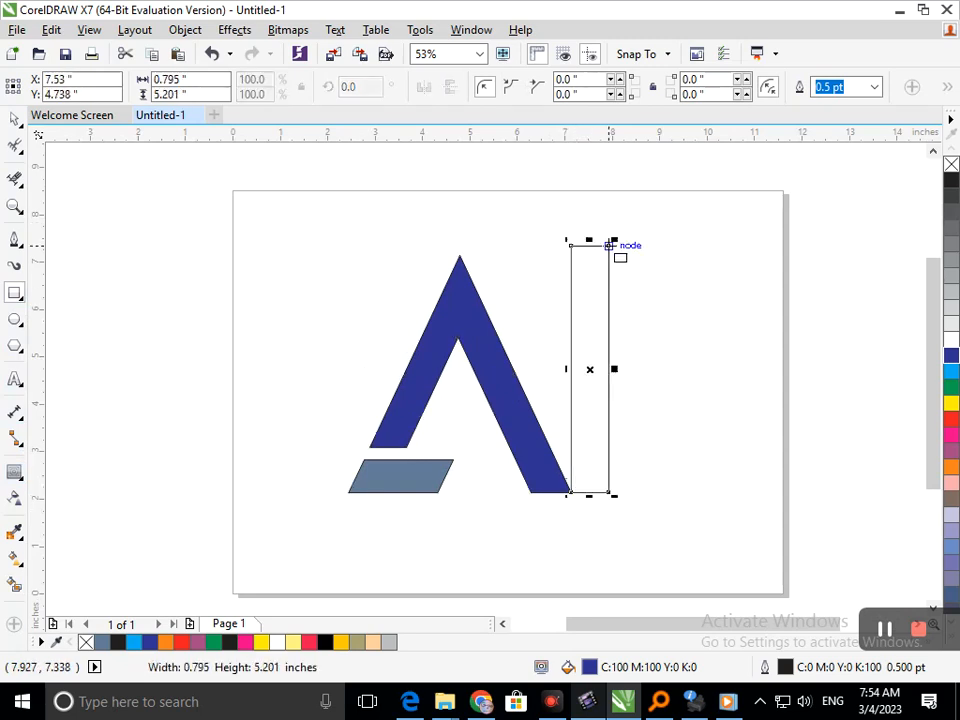
{"action": "left_click_drag", "start_coordinate": [611, 370], "coordinate": [600, 384]}
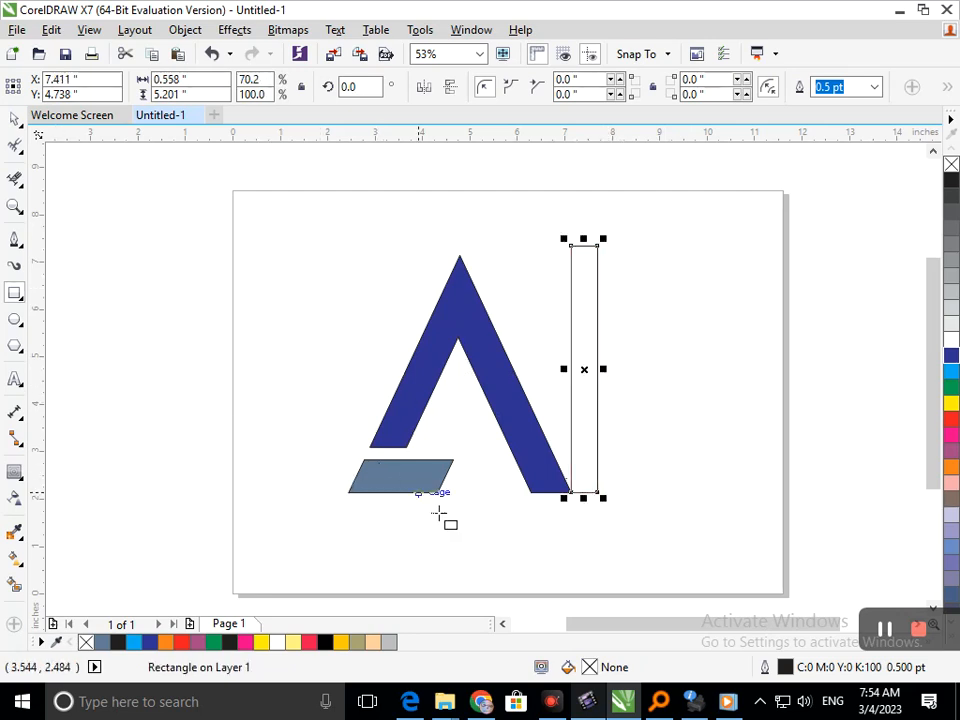
Try to skew the tall rectangle along the slope of the A's right leg
{"action": "left_click", "coordinate": [14, 120]}
{"action": "left_click", "coordinate": [104, 243]}
{"action": "left_click", "coordinate": [572, 370]}
{"action": "left_click", "coordinate": [573, 321]}
{"action": "left_click_drag", "start_coordinate": [568, 242], "coordinate": [547, 270]}
{"action": "key", "text": "ctrl+z"}
Move the tall rectangle over the A's right foot and match its width to the foot, about 0.83 inches
{"action": "left_click", "coordinate": [604, 524]}
{"action": "left_click", "coordinate": [584, 489]}
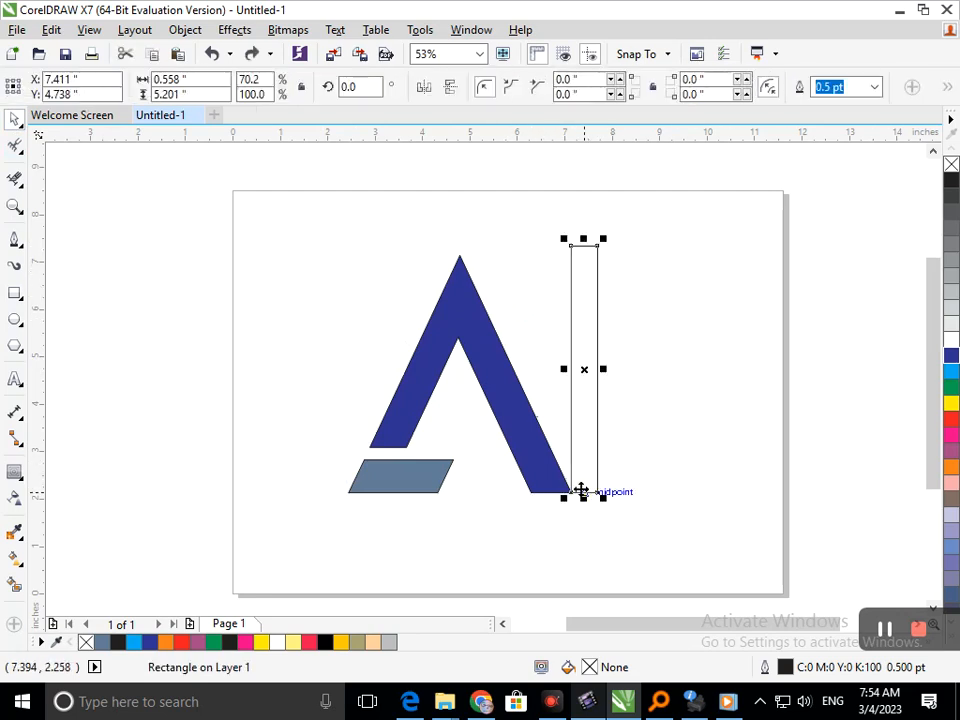
{"action": "left_click_drag", "start_coordinate": [563, 369], "coordinate": [536, 439]}
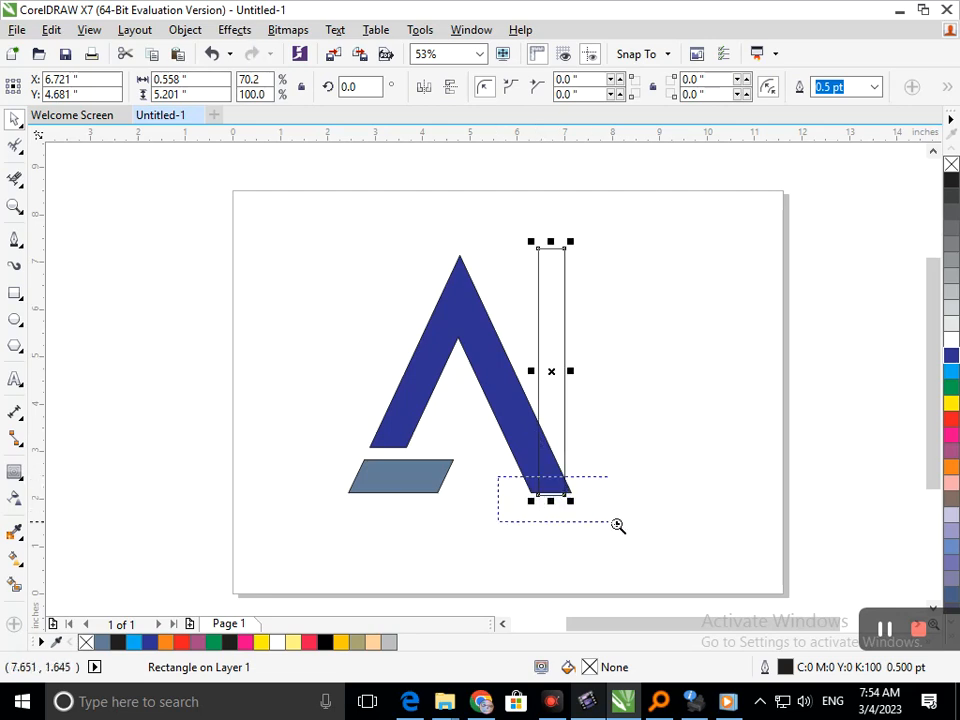
{"action": "left_click_drag", "start_coordinate": [617, 525], "coordinate": [617, 525]}
{"action": "left_click_drag", "start_coordinate": [305, 337], "coordinate": [261, 314]}
{"action": "left_click_drag", "start_coordinate": [440, 320], "coordinate": [503, 318]}
{"action": "key", "text": "F3"}
{"action": "left_click_drag", "start_coordinate": [563, 369], "coordinate": [578, 372]}
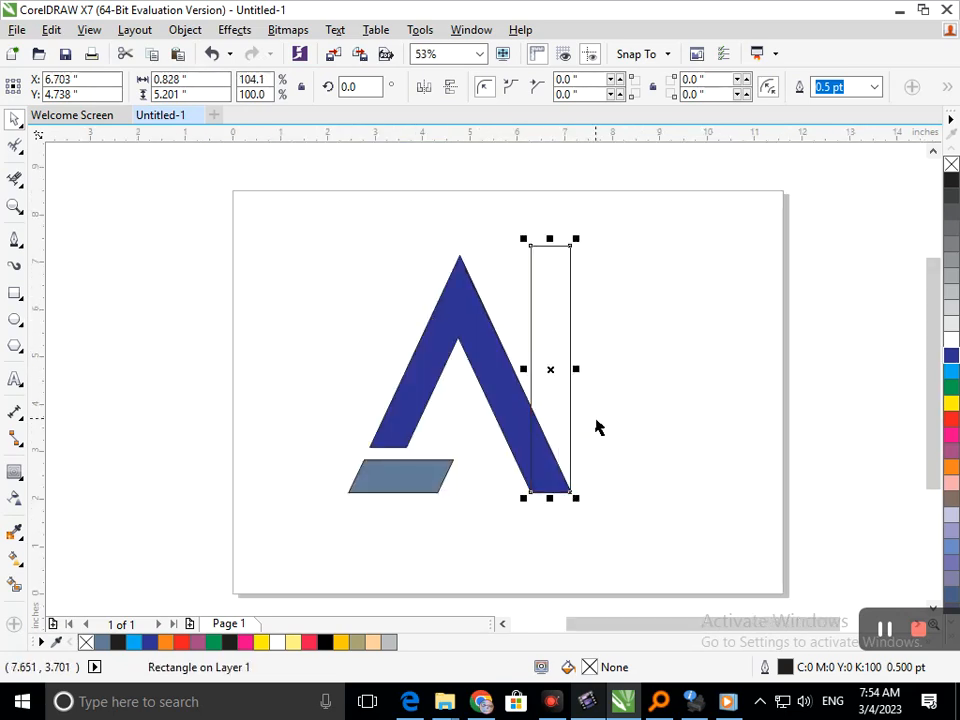
Skew the tall rectangle parallel to the A's right leg and place it beside the leg with a narrow gap
{"action": "left_click", "coordinate": [569, 425]}
{"action": "left_click_drag", "start_coordinate": [550, 498], "coordinate": [598, 509]}
{"action": "left_click_drag", "start_coordinate": [574, 239], "coordinate": [506, 251]}
{"action": "left_click", "coordinate": [578, 433]}
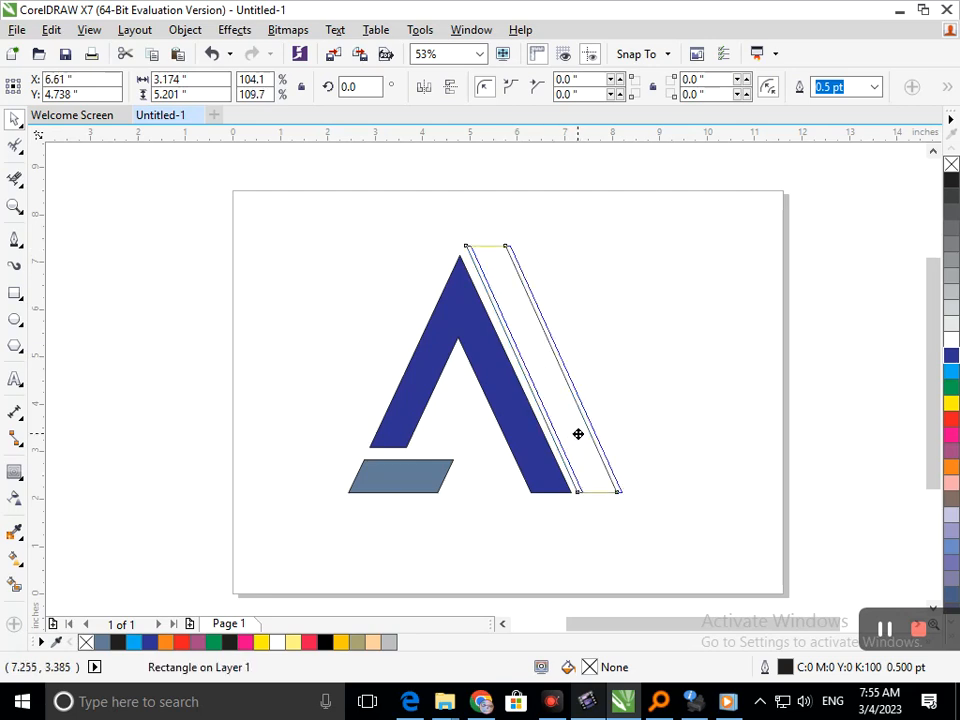
Slide the slanted bar down along the A's right leg and add a vertically mirrored copy directly above it
{"action": "scroll", "coordinate": [603, 435], "scroll_direction": "down", "scroll_amount": 2}
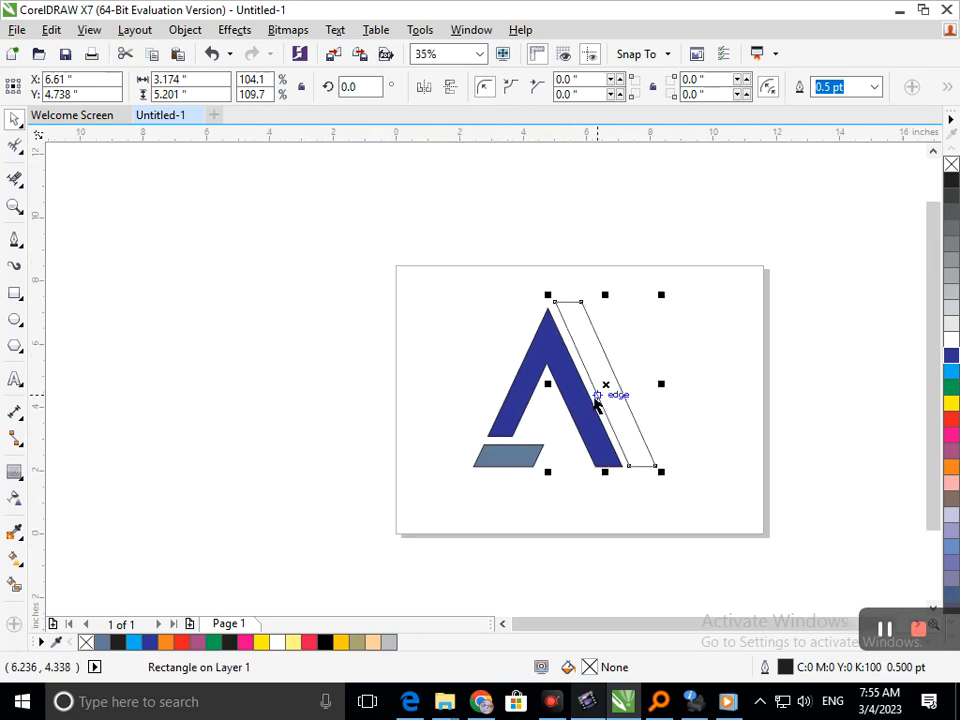
{"action": "left_click_drag", "start_coordinate": [597, 383], "coordinate": [621, 428]}
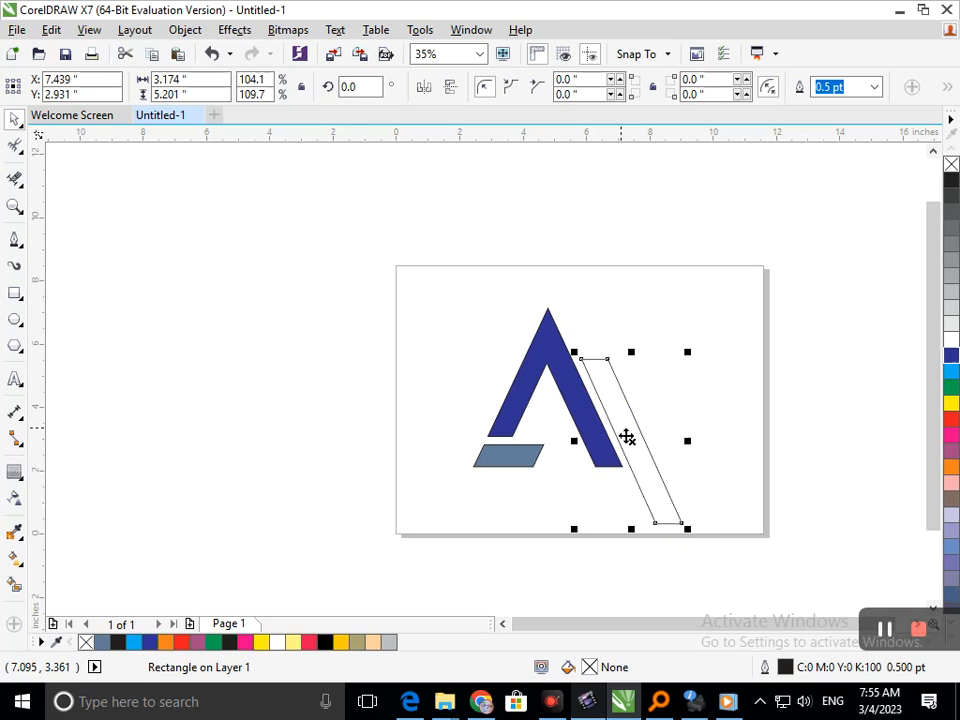
{"action": "left_click_drag", "start_coordinate": [632, 529], "coordinate": [615, 318]}
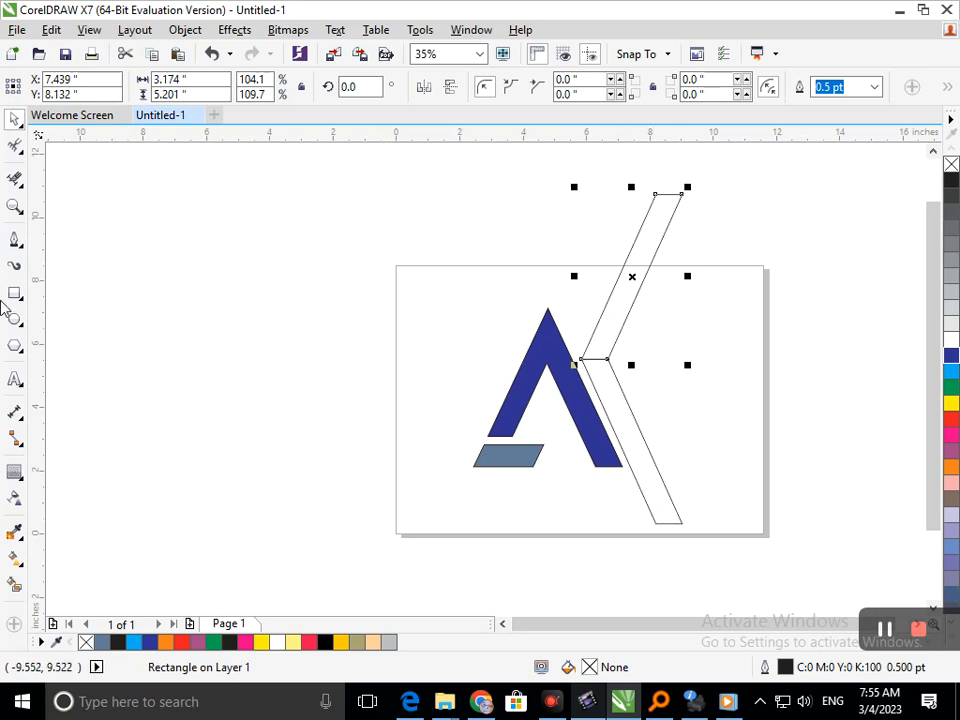
Draw two roughly horizontal Pen lines across the bars, one from the A's apex and one near the lower bar's end
{"action": "left_click", "coordinate": [14, 239]}
{"action": "left_click", "coordinate": [547, 308]}
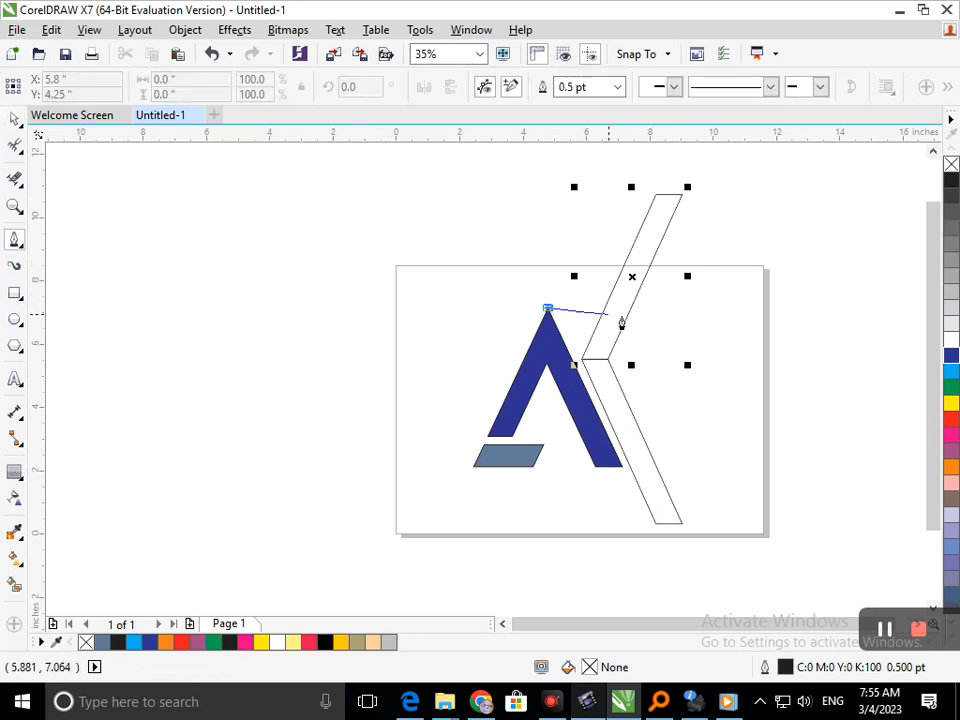
{"action": "double_click", "coordinate": [684, 308]}
{"action": "left_click_drag", "start_coordinate": [583, 521], "coordinate": [612, 523]}
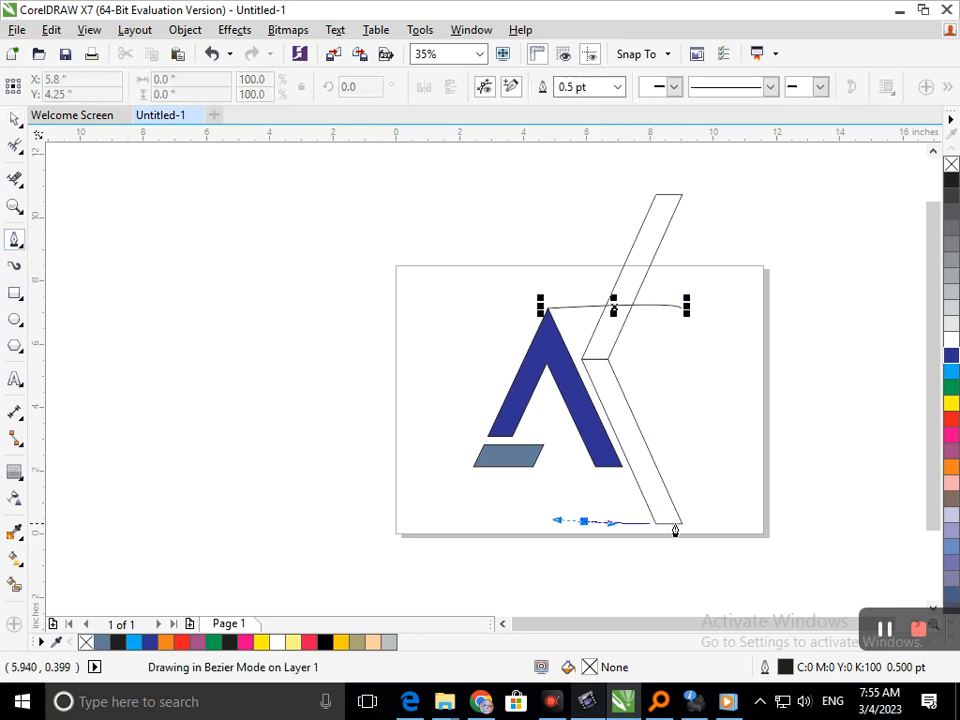
{"action": "key", "text": "Escape"}
{"action": "left_click", "coordinate": [588, 514]}
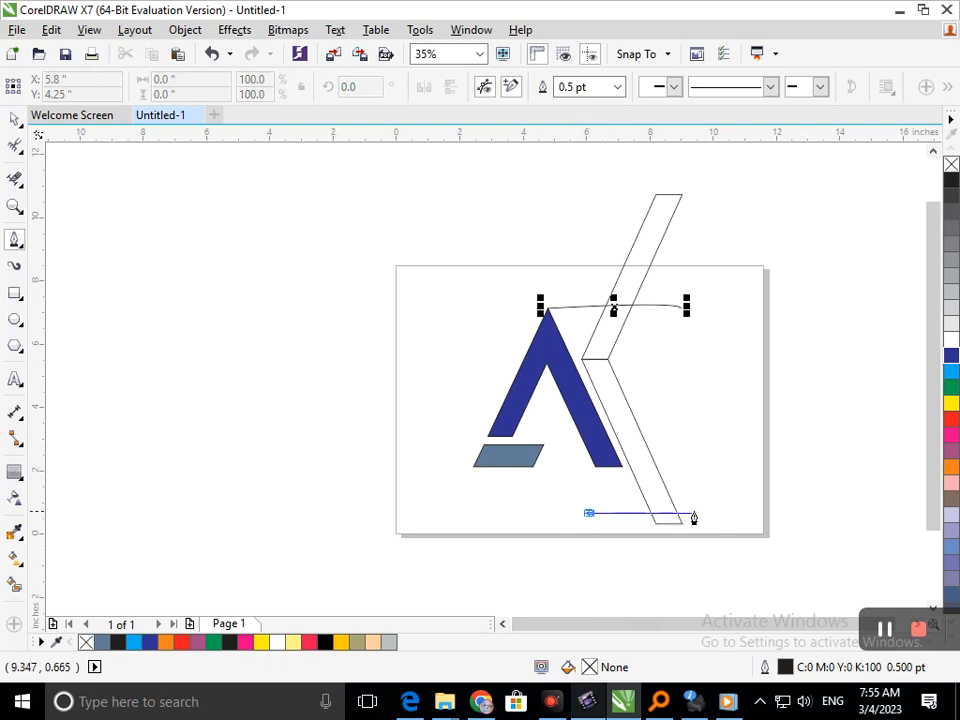
{"action": "double_click", "coordinate": [701, 514]}
Smart Fill the lower bar and the upper bar's section between the two Pen lines
{"action": "left_click", "coordinate": [13, 586]}
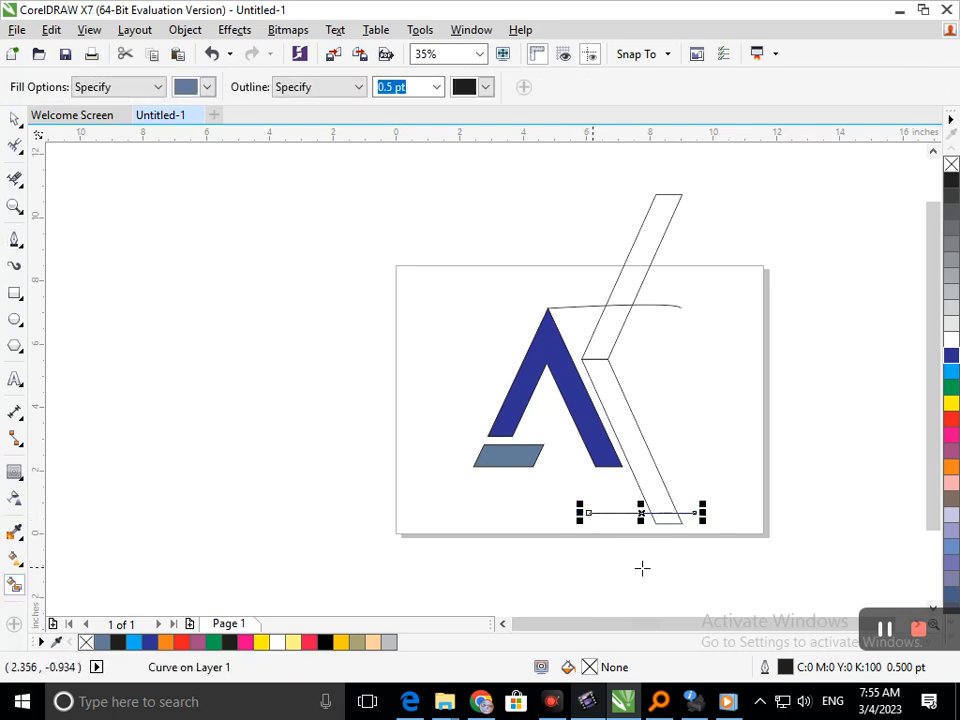
{"action": "left_click", "coordinate": [632, 435]}
{"action": "left_click", "coordinate": [606, 331]}
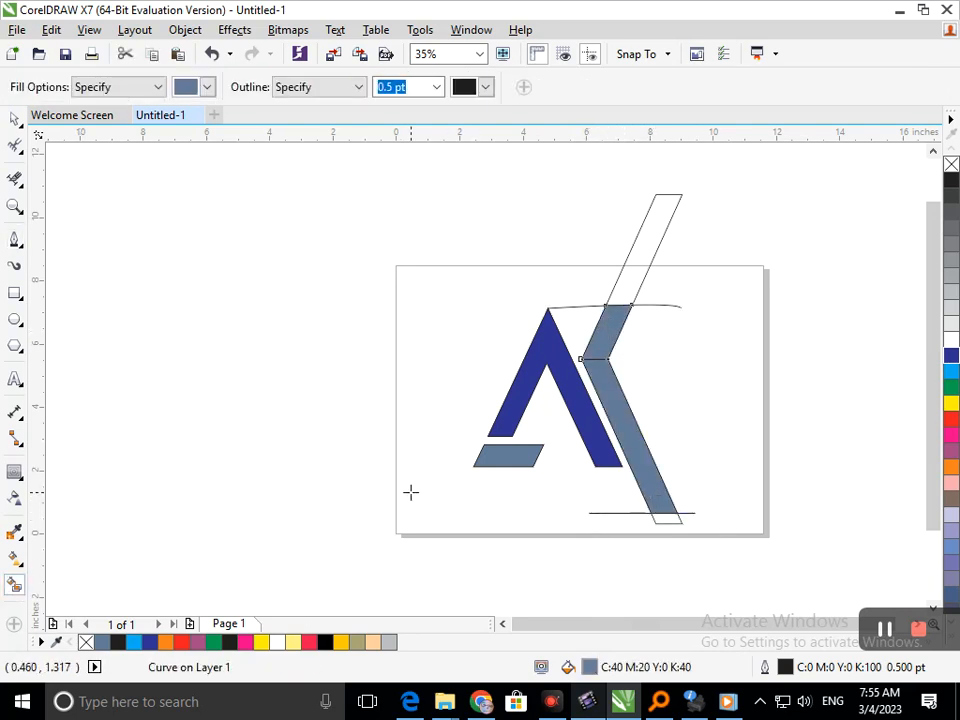
Move the A, its foot and both filled bar sections aside and delete the leftover bar outlines and Pen lines
{"action": "left_click", "coordinate": [15, 119]}
{"action": "left_click", "coordinate": [167, 343]}
{"action": "left_click", "coordinate": [516, 463]}
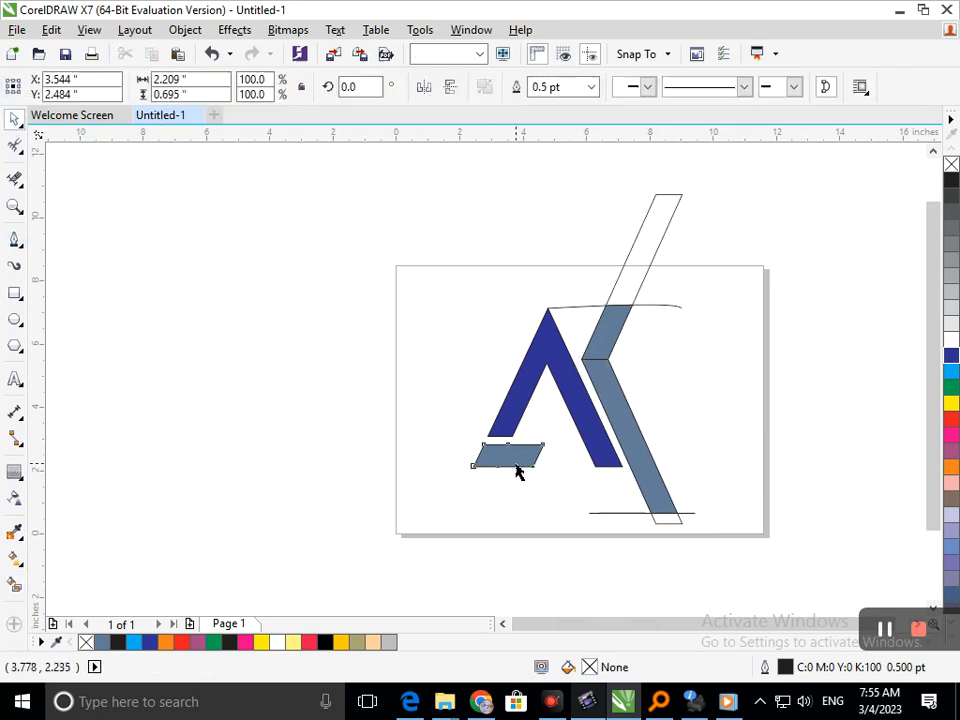
{"action": "left_click", "coordinate": [521, 407], "text": "shift"}
{"action": "left_click", "coordinate": [649, 511], "text": "shift"}
{"action": "left_click", "coordinate": [613, 347], "text": "shift"}
{"action": "left_click_drag", "start_coordinate": [606, 377], "coordinate": [325, 310]}
{"action": "left_click", "coordinate": [483, 412]}
{"action": "left_click_drag", "start_coordinate": [446, 178], "coordinate": [799, 574]}
{"action": "key", "text": "Delete"}
Move the A, its foot and the trimmed bar sections back onto the page
{"action": "left_click_drag", "start_coordinate": [408, 525], "coordinate": [109, 171]}
{"action": "left_click_drag", "start_coordinate": [343, 364], "coordinate": [630, 413]}
{"action": "left_click", "coordinate": [615, 565]}
{"action": "key", "text": "z"}
{"action": "left_click_drag", "start_coordinate": [375, 240], "coordinate": [792, 556]}
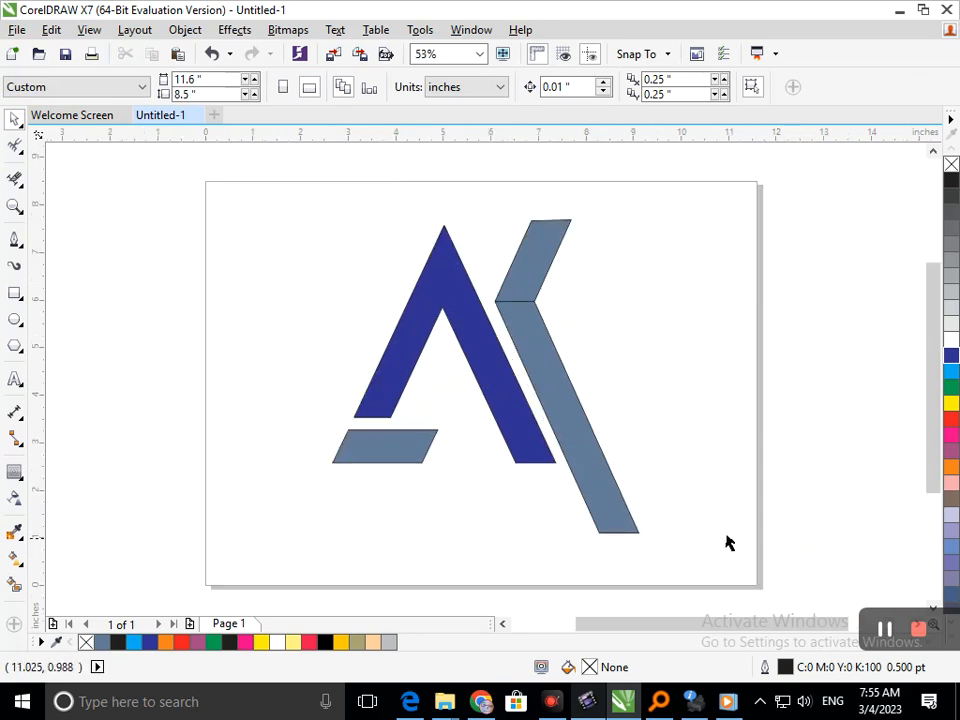
Fill the long lower bar section and the short upper bar section with orange
{"action": "left_click", "coordinate": [592, 457]}
{"action": "left_click", "coordinate": [951, 467]}
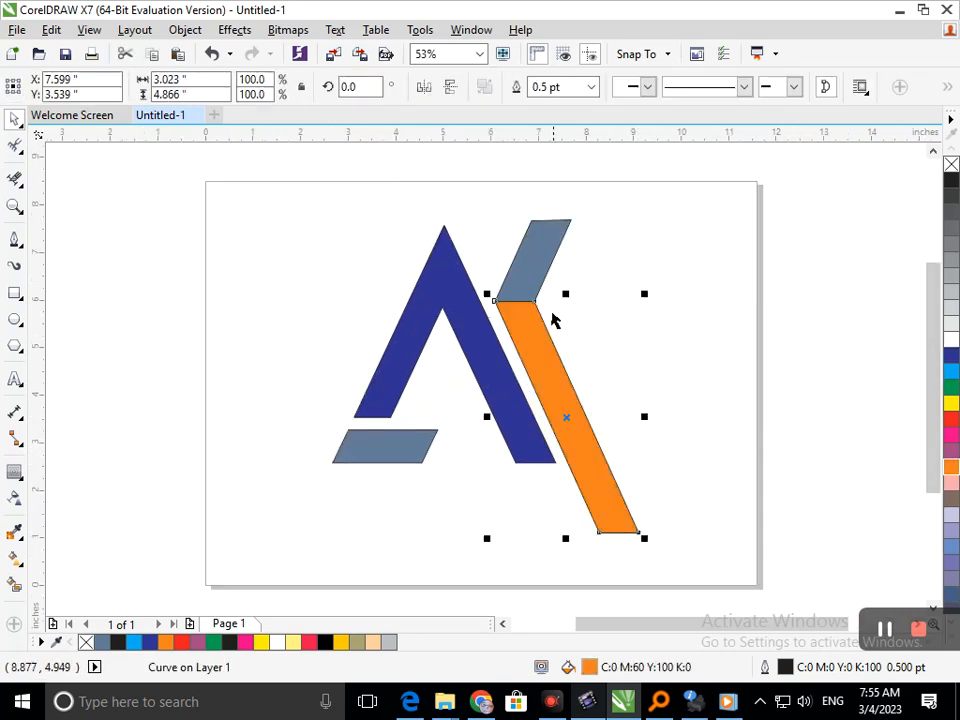
{"action": "left_click", "coordinate": [527, 270]}
{"action": "left_click", "coordinate": [953, 468]}
{"action": "left_click", "coordinate": [776, 467]}
Weld the two orange bar sections into a single K shape
{"action": "left_click", "coordinate": [588, 459]}
{"action": "left_click", "coordinate": [534, 274], "text": "shift"}
{"action": "left_click", "coordinate": [486, 87]}
{"action": "left_click", "coordinate": [645, 276]}
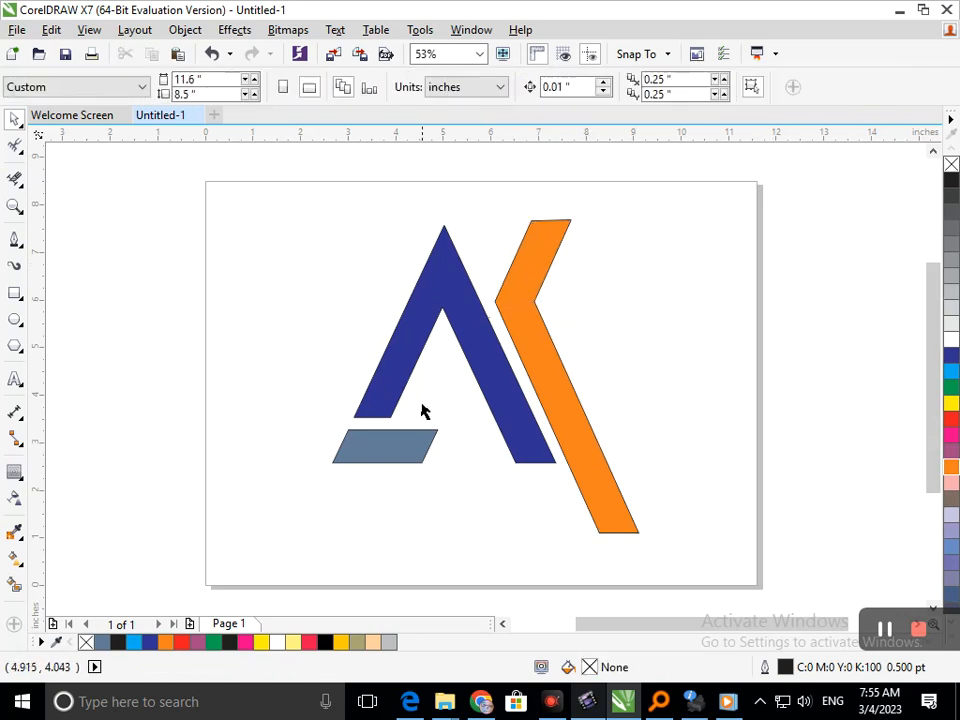
Fill the A's separate foot with the same orange as the K
{"action": "left_click", "coordinate": [416, 444]}
{"action": "left_click", "coordinate": [952, 468]}
{"action": "left_click", "coordinate": [717, 590]}
Nudge the orange K shape about 0.05 inches away from the A
{"action": "left_click", "coordinate": [606, 521]}
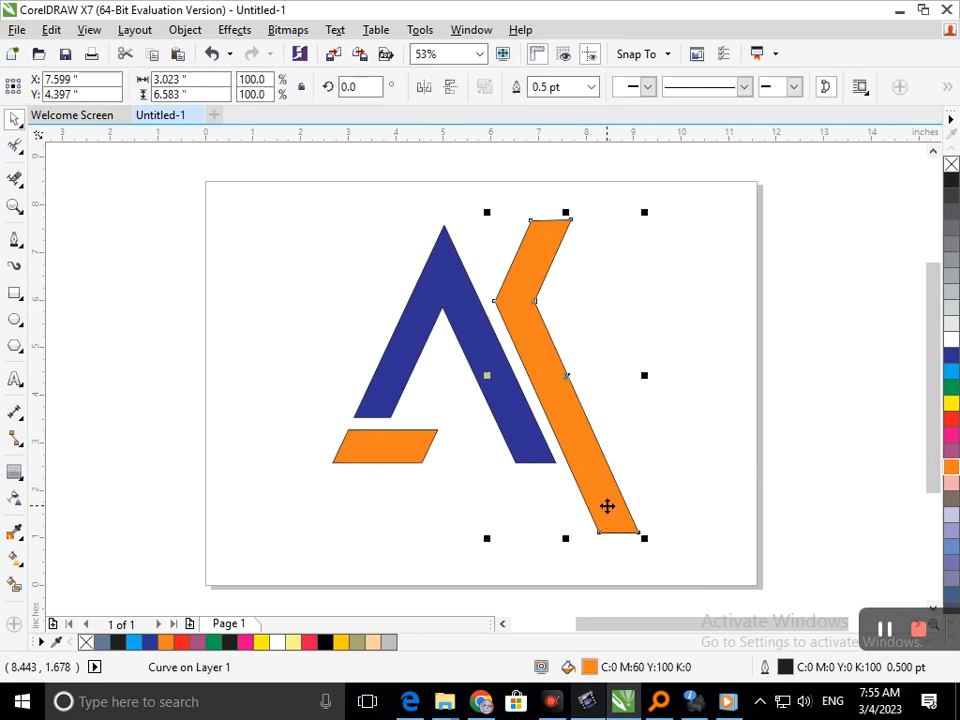
{"action": "left_click_drag", "start_coordinate": [607, 506], "coordinate": [607, 506]}
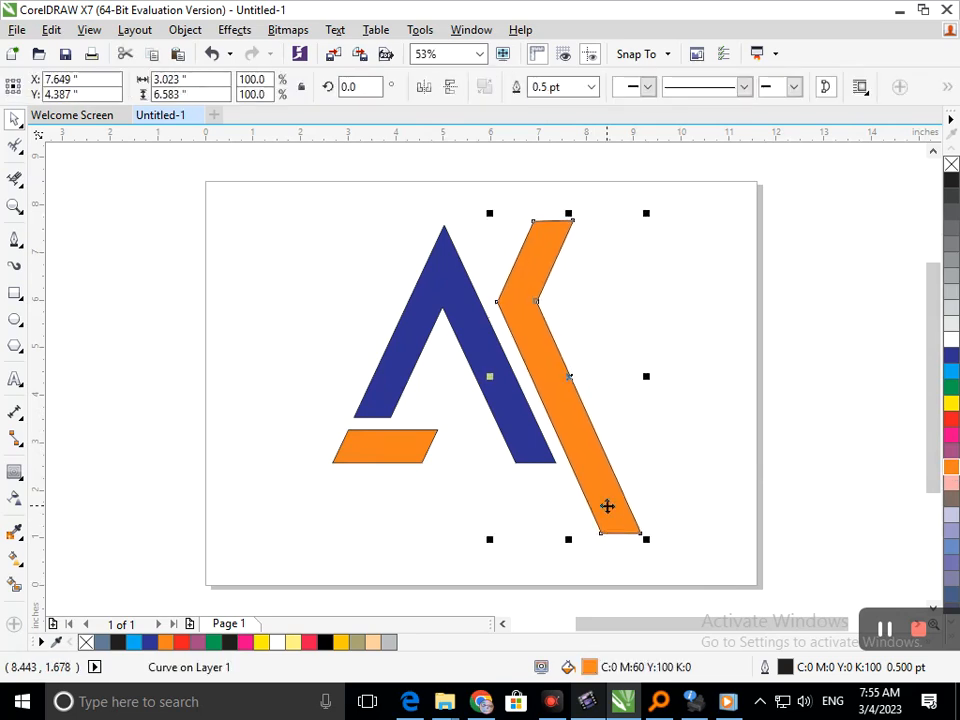
{"action": "left_click", "coordinate": [572, 468]}
Try a red fill on the A with black fills on the K and the A's foot
{"action": "left_click", "coordinate": [531, 452]}
{"action": "left_click", "coordinate": [951, 419]}
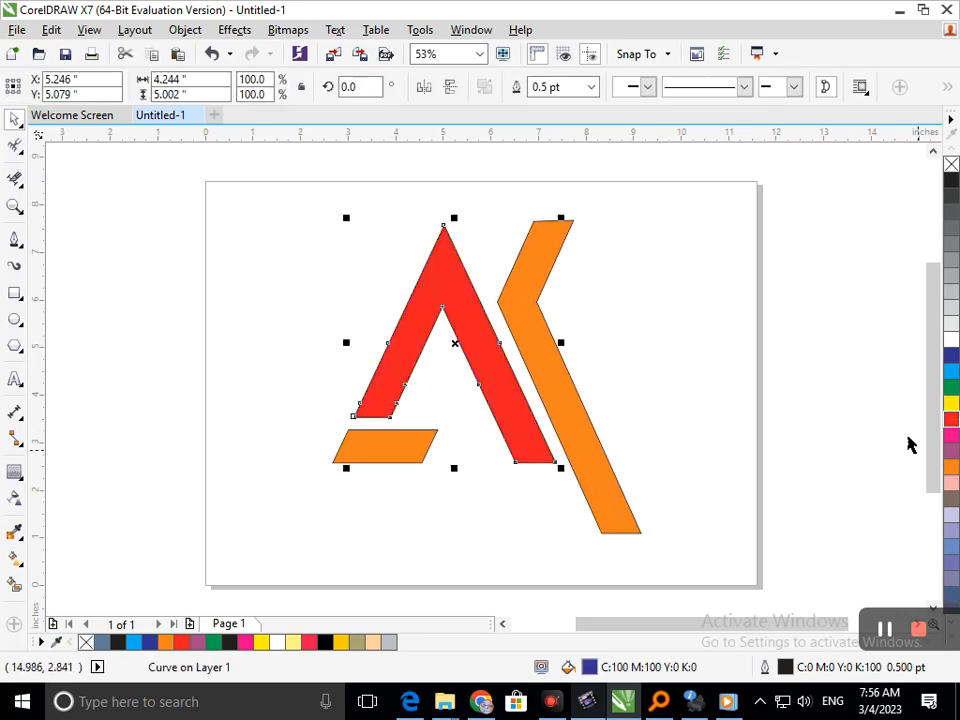
{"action": "left_click", "coordinate": [676, 465]}
{"action": "left_click", "coordinate": [579, 450]}
{"action": "left_click", "coordinate": [951, 181]}
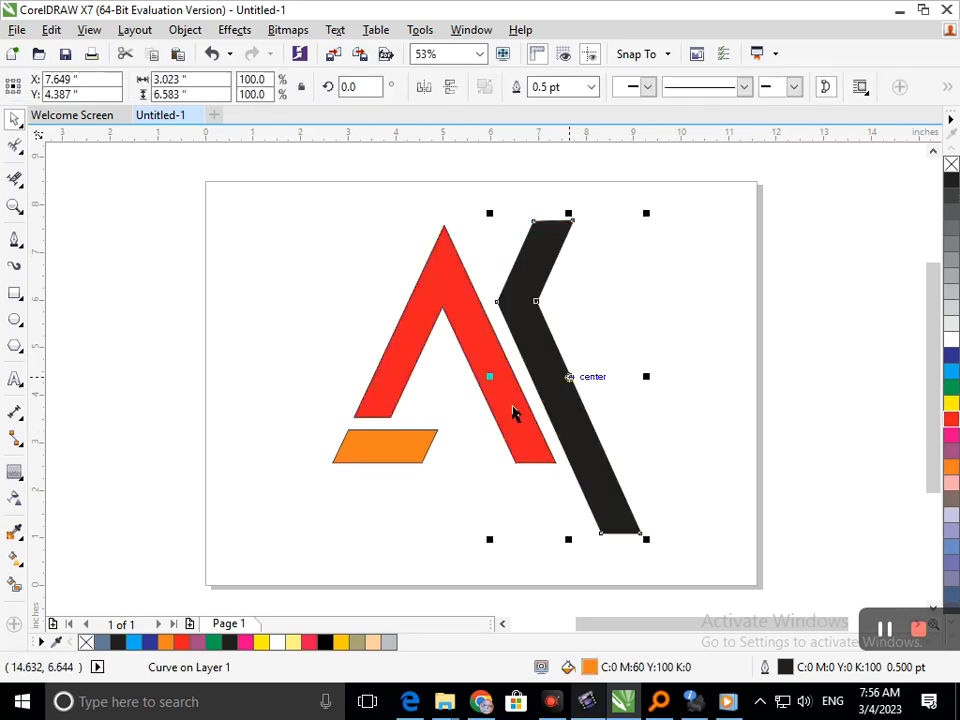
{"action": "left_click", "coordinate": [403, 452]}
{"action": "left_click", "coordinate": [951, 181]}
{"action": "left_click", "coordinate": [753, 402]}
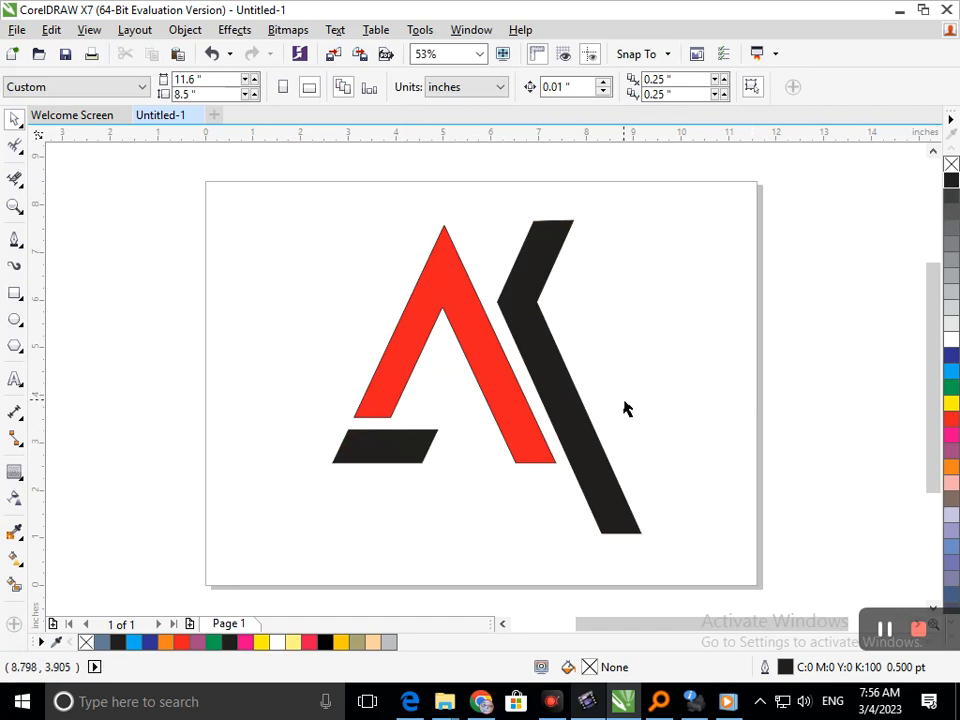
Try a blue fill on the A with purple fills on the K and the A's foot
{"action": "left_click", "coordinate": [537, 447]}
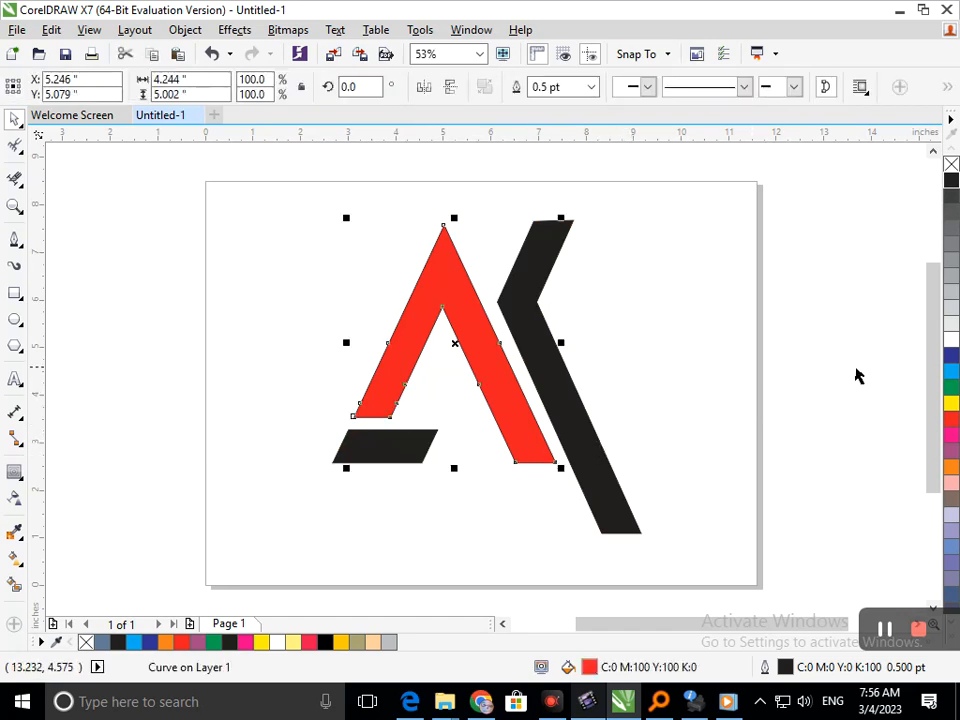
{"action": "left_click", "coordinate": [951, 355]}
{"action": "left_click", "coordinate": [605, 480]}
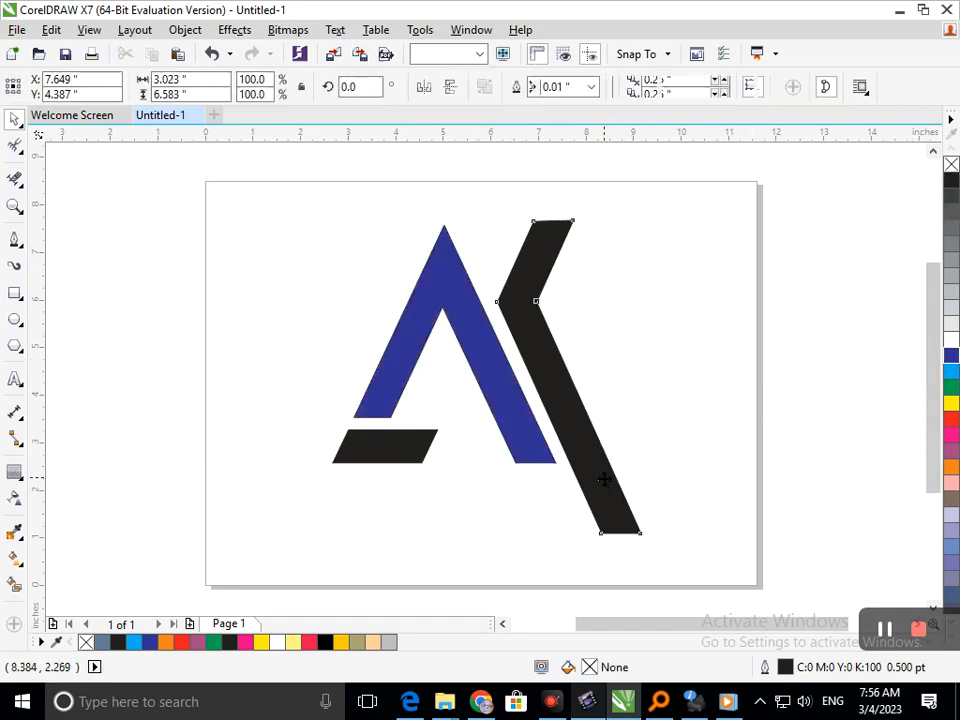
{"action": "left_click", "coordinate": [951, 463]}
{"action": "left_click", "coordinate": [951, 450]}
{"action": "left_click", "coordinate": [729, 482]}
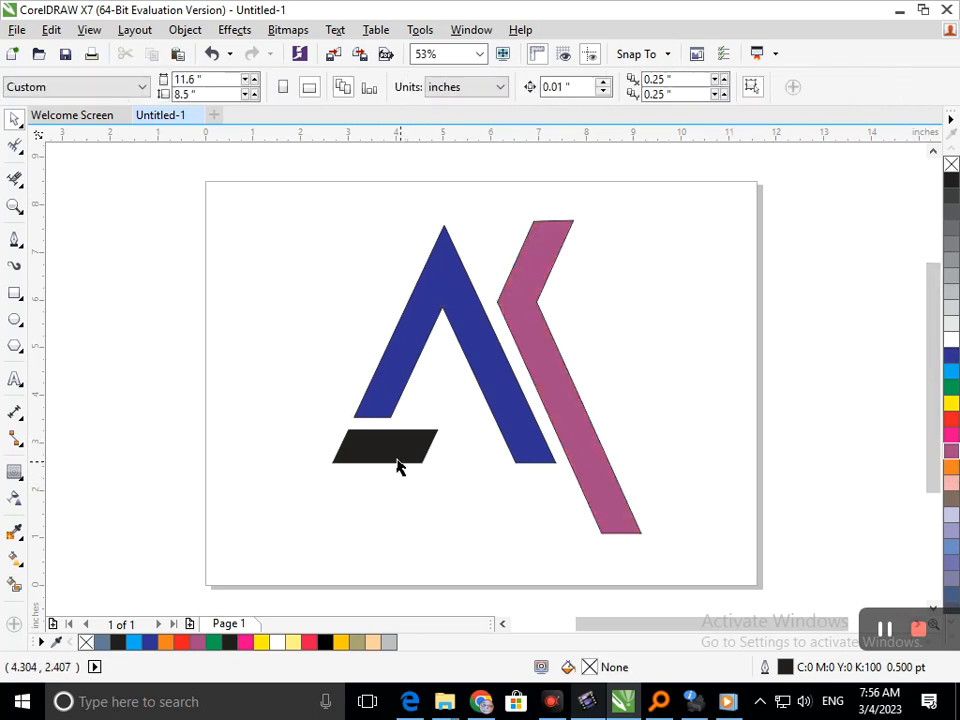
{"action": "left_click", "coordinate": [397, 455]}
{"action": "left_click", "coordinate": [951, 450]}
{"action": "left_click", "coordinate": [908, 476]}
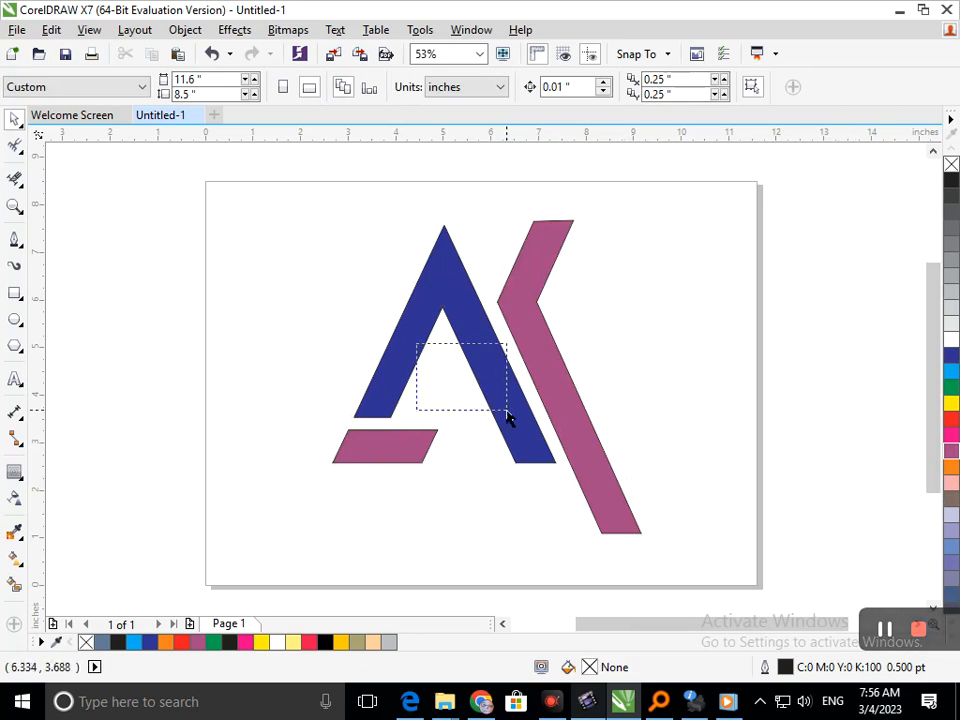
Revert to the untrimmed bar outlines and draw two nearly horizontal Pen lines across them, from the A's apex and near the page's lower edge
{"action": "left_click_drag", "start_coordinate": [507, 410], "coordinate": [522, 432]}
{"action": "scroll", "coordinate": [525, 437], "scroll_direction": "down", "scroll_amount": 1}
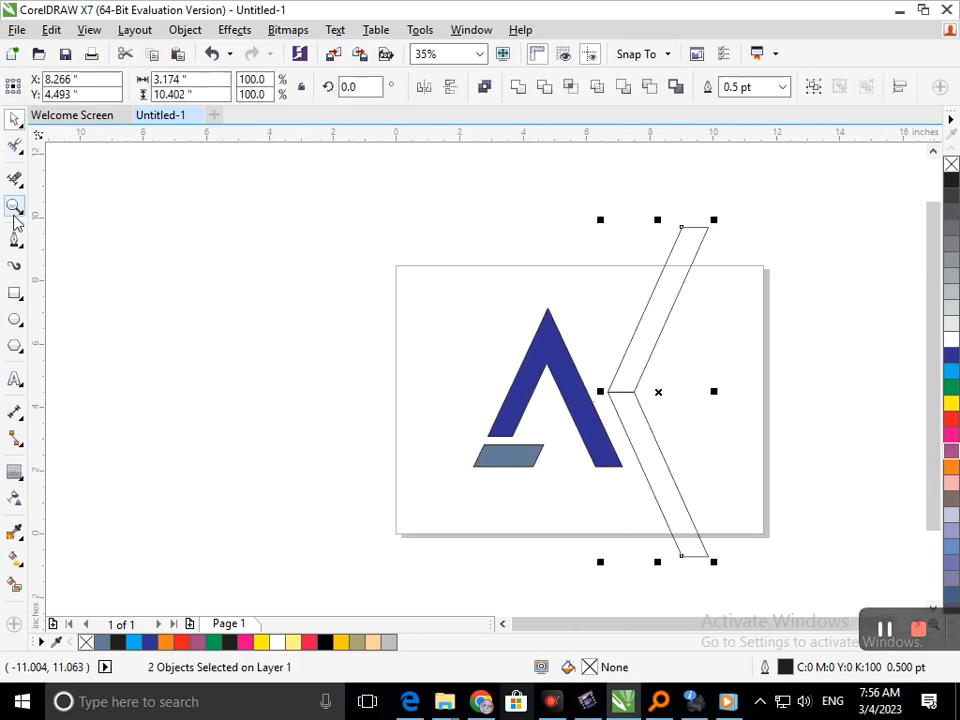
{"action": "left_click", "coordinate": [14, 239]}
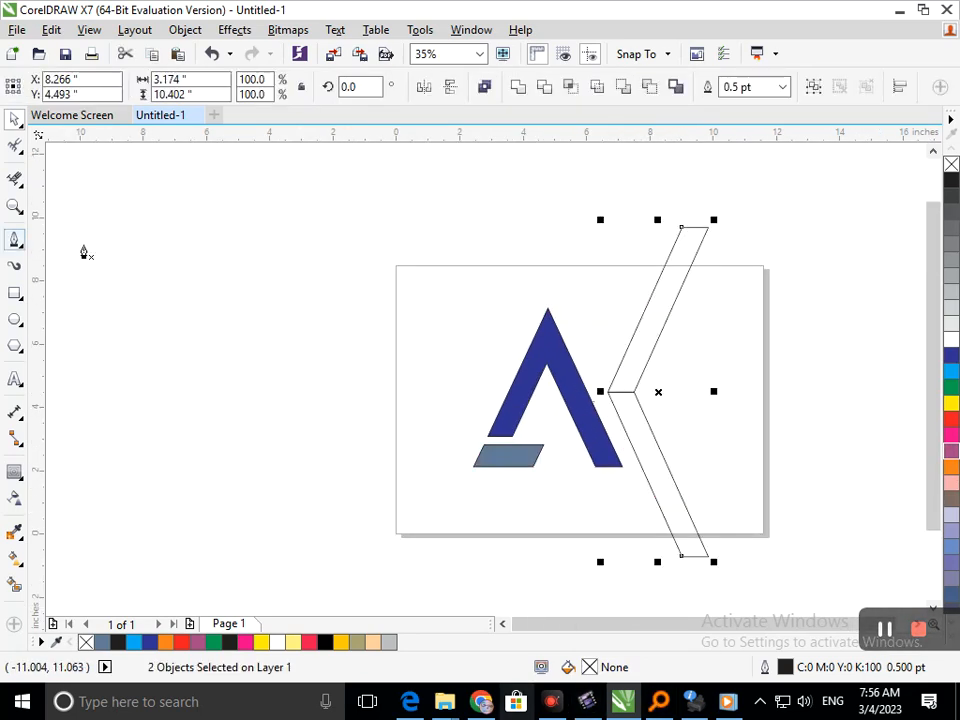
{"action": "left_click", "coordinate": [548, 308]}
{"action": "left_click", "coordinate": [700, 306]}
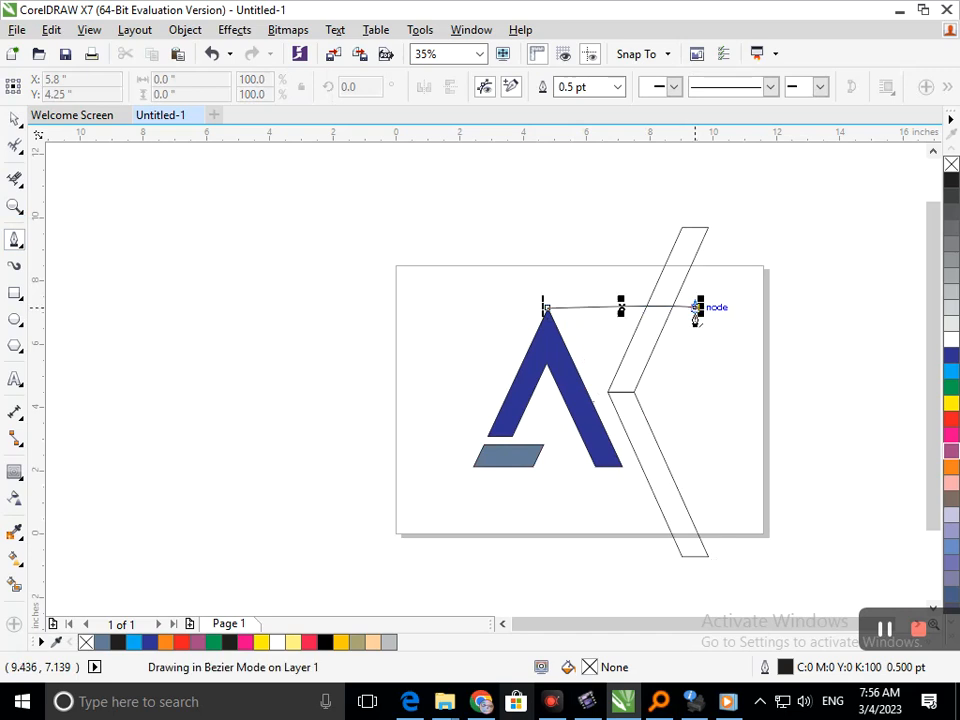
{"action": "left_click", "coordinate": [593, 527]}
{"action": "double_click", "coordinate": [757, 527]}
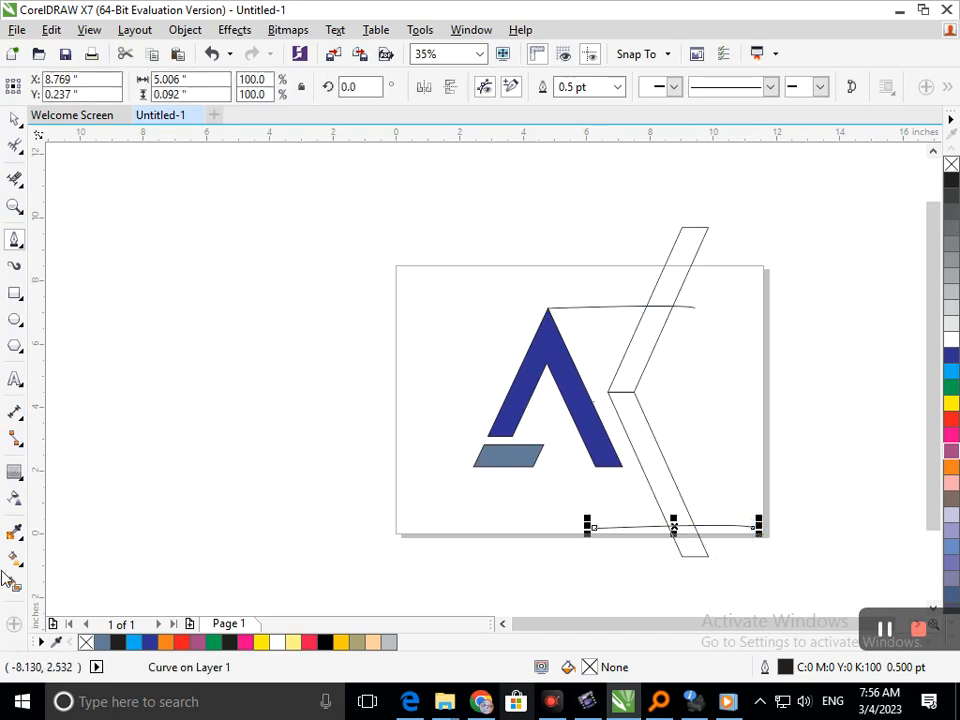
Smart Fill the upper and lower bar sections enclosed between the two Pen lines
{"action": "left_click", "coordinate": [14, 585]}
{"action": "left_click", "coordinate": [641, 480]}
{"action": "left_click", "coordinate": [650, 359]}
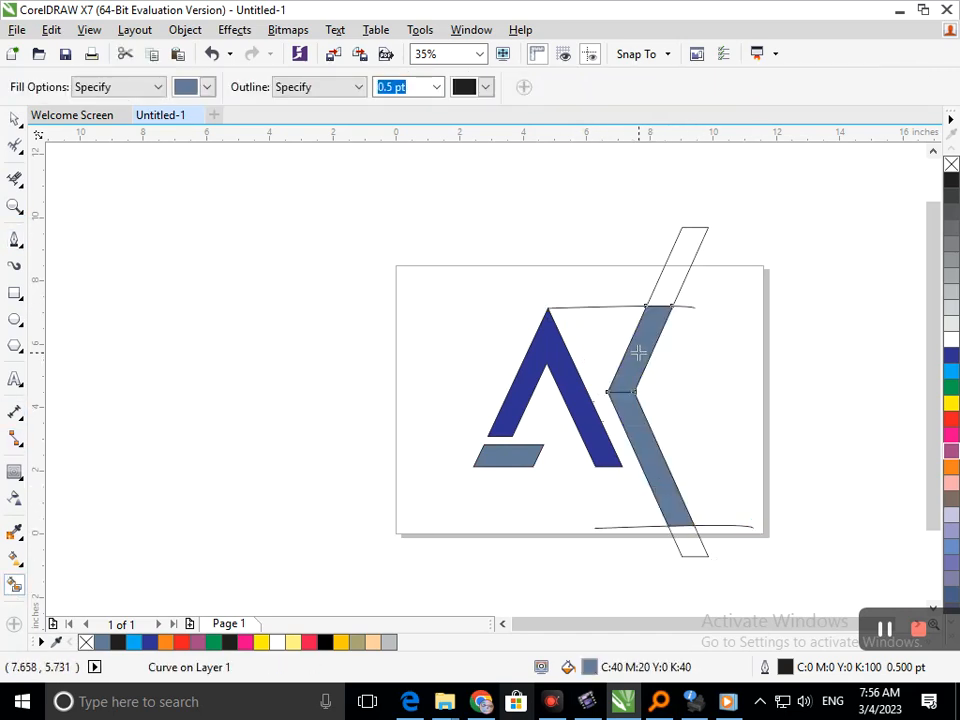
{"action": "left_click", "coordinate": [14, 119]}
{"action": "left_click", "coordinate": [92, 203]}
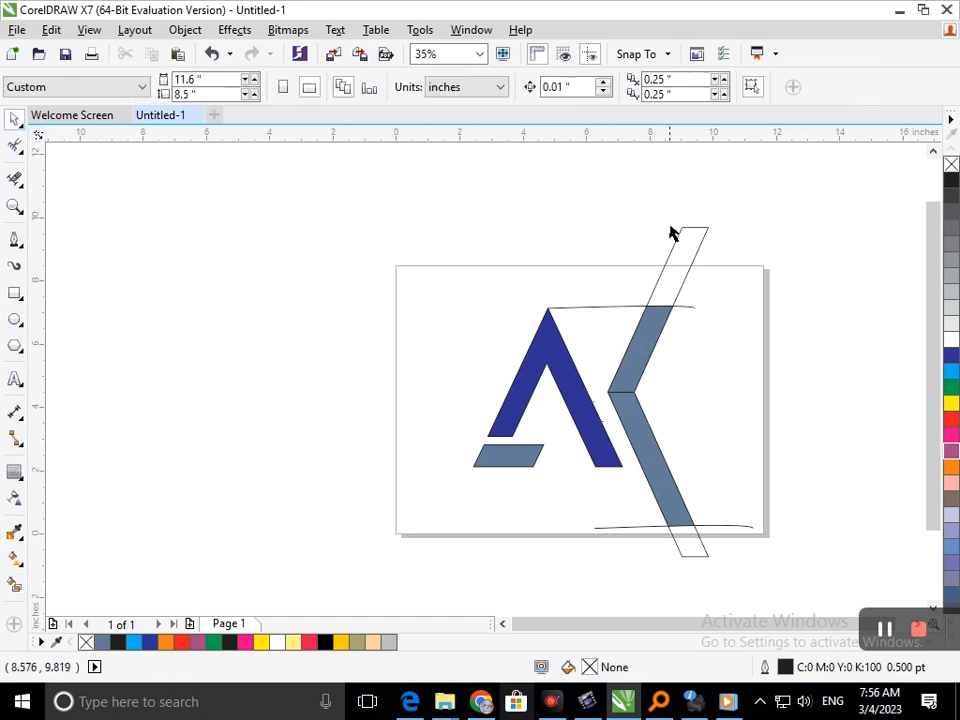
Delete both original bar outlines and both Pen lines, keeping only the filled sections beside the A
{"action": "left_click", "coordinate": [613, 530]}
{"action": "key", "text": "F10"}
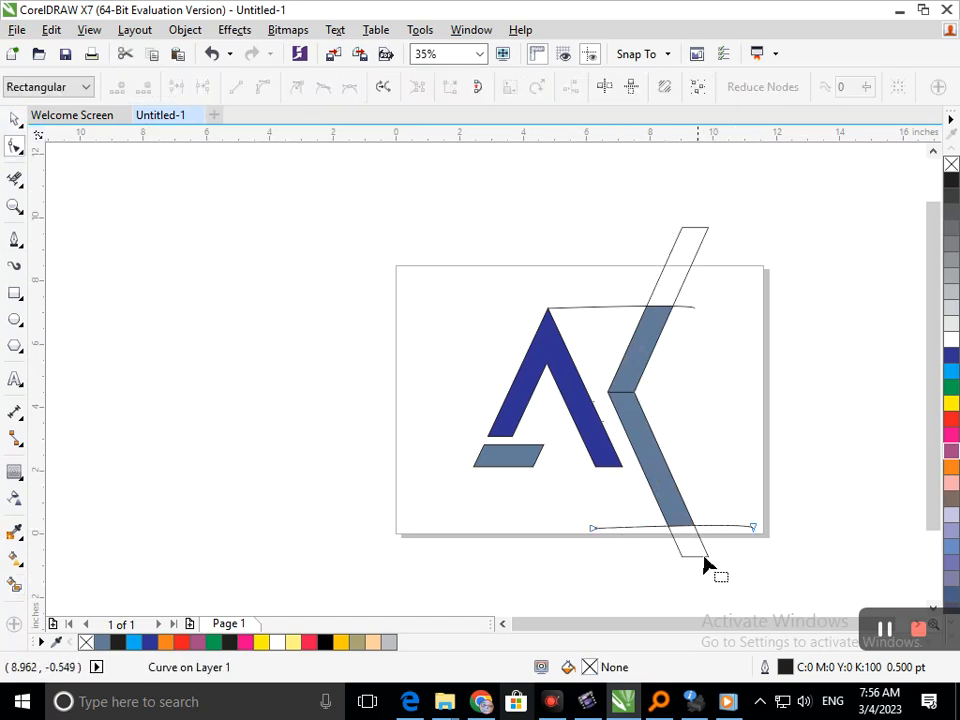
{"action": "left_click", "coordinate": [691, 547]}
{"action": "key", "text": "Delete"}
{"action": "left_click", "coordinate": [14, 119]}
{"action": "left_click", "coordinate": [709, 526]}
{"action": "key", "text": "Delete"}
{"action": "left_click", "coordinate": [660, 287]}
{"action": "key", "text": "Delete"}
{"action": "left_click", "coordinate": [600, 308]}
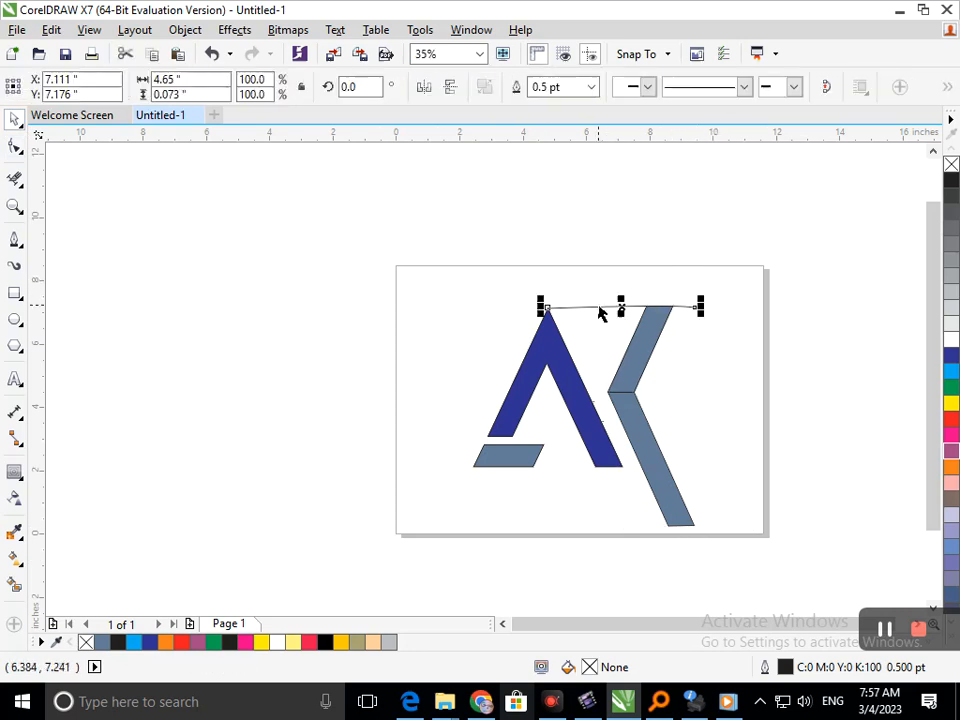
{"action": "key", "text": "Delete"}
Apply an orange fill and outline to both bar sections and to the A's foot
{"action": "left_click", "coordinate": [658, 452]}
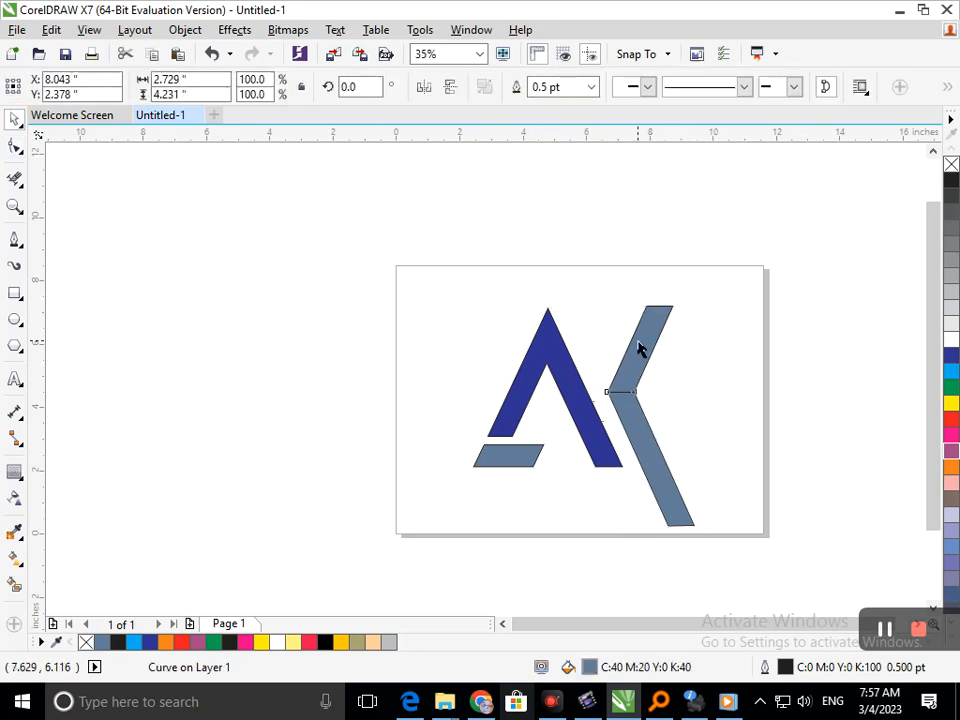
{"action": "left_click", "coordinate": [639, 347], "text": "shift"}
{"action": "left_click", "coordinate": [952, 468]}
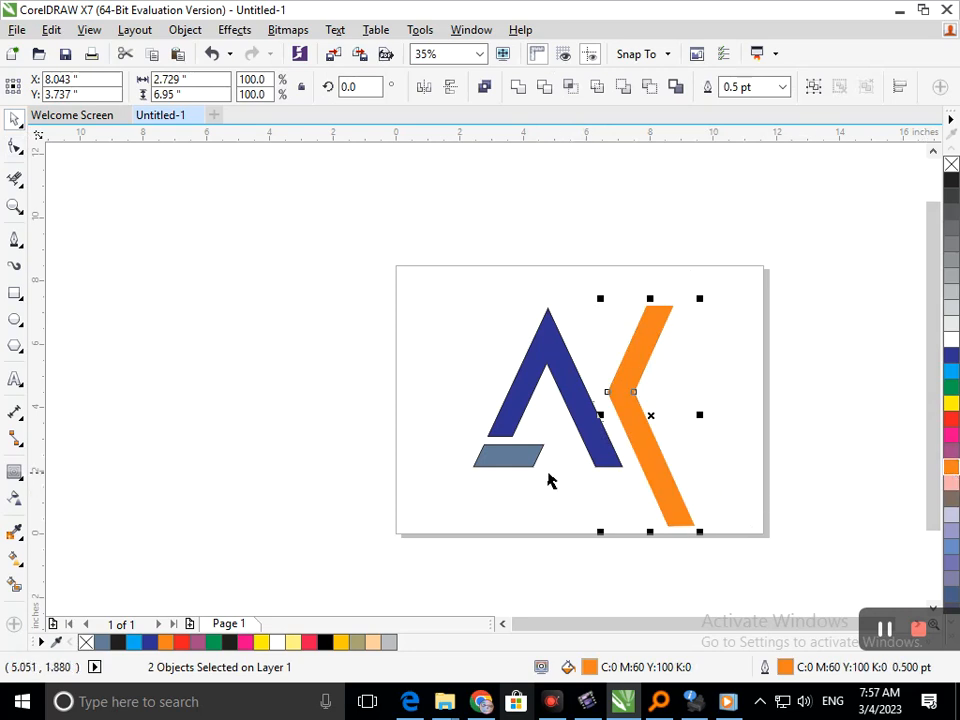
{"action": "left_click", "coordinate": [516, 456]}
{"action": "left_click", "coordinate": [950, 466]}
Weld the two orange bar sections into one K shape and shift it slightly closer to the A
{"action": "left_click", "coordinate": [658, 488]}
{"action": "left_click", "coordinate": [643, 363], "text": "shift"}
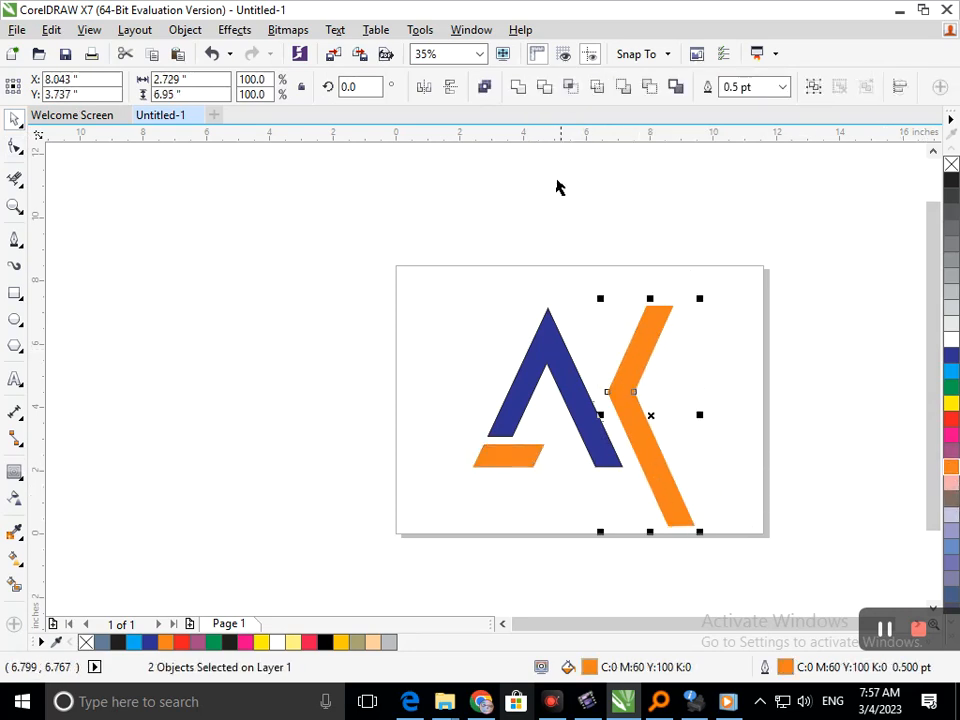
{"action": "left_click", "coordinate": [519, 92]}
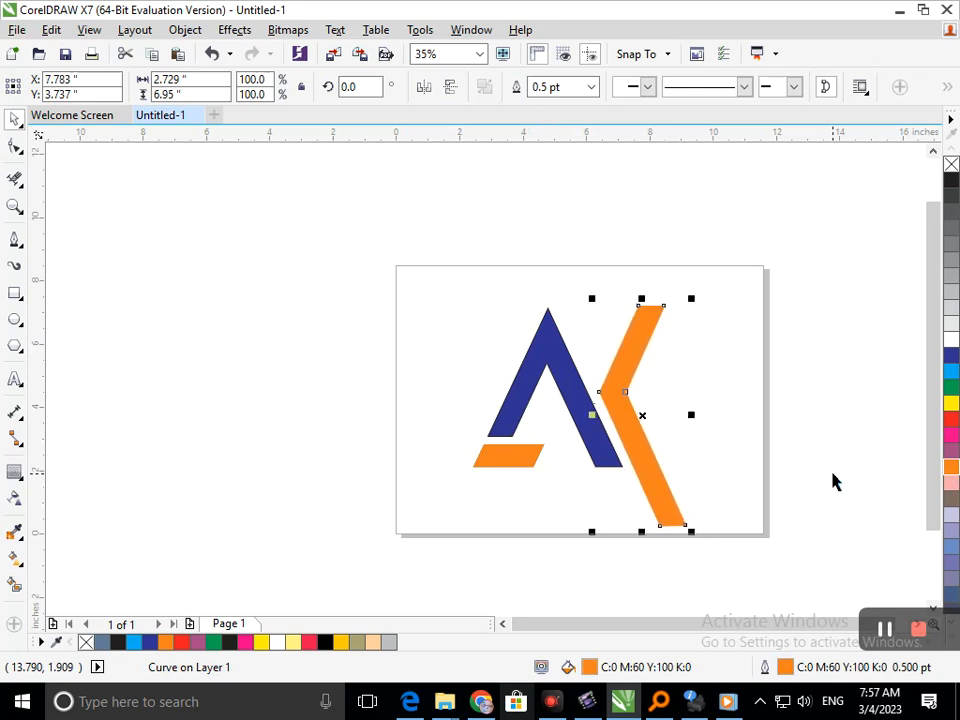
{"action": "left_click", "coordinate": [735, 488]}
Draw a horizontal Pen line about 4.15 inches long across the K's lower leg, just above its end
{"action": "key", "text": "F2"}
{"action": "left_click_drag", "start_coordinate": [463, 358], "coordinate": [582, 434]}
{"action": "key", "text": "F3"}
{"action": "key", "text": "F2"}
{"action": "left_click_drag", "start_coordinate": [400, 264], "coordinate": [665, 482]}
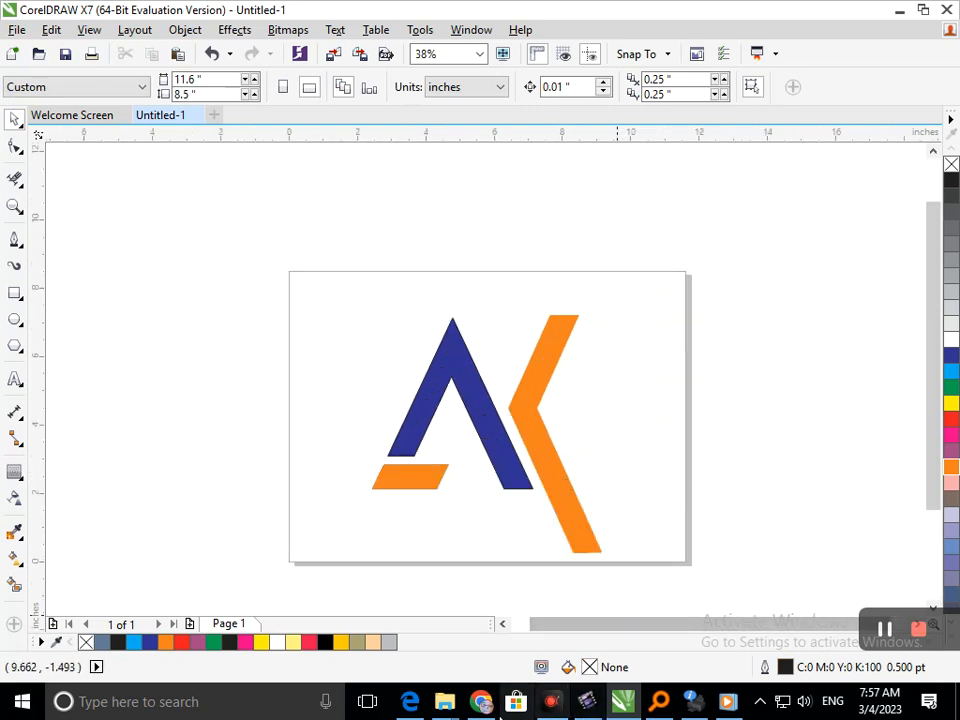
{"action": "key", "text": "space"}
{"action": "left_click", "coordinate": [496, 537]}
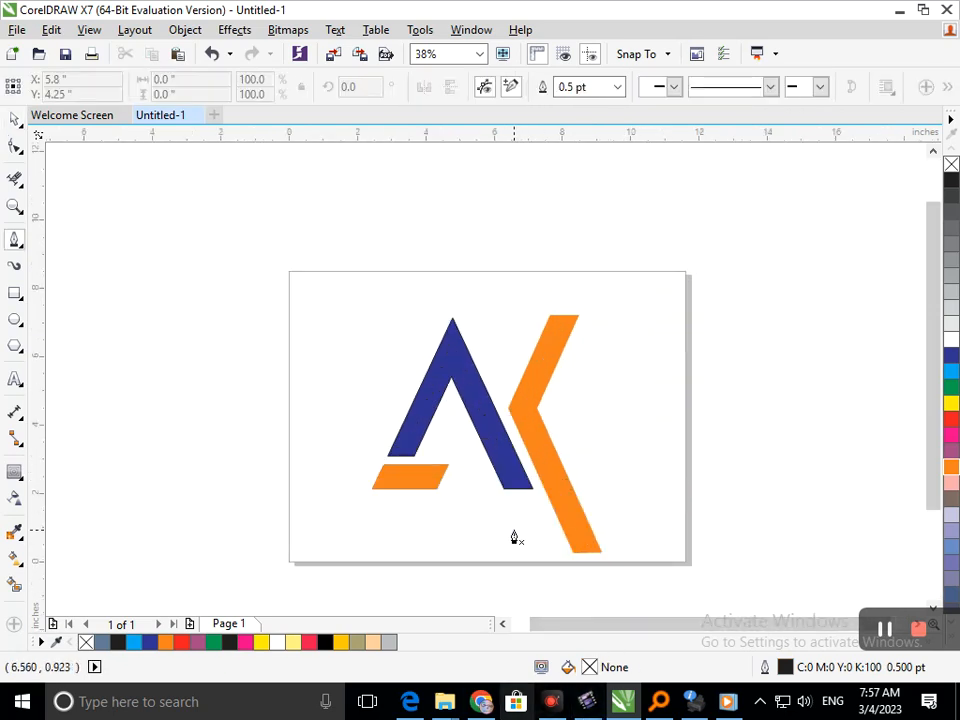
{"action": "double_click", "coordinate": [656, 529]}
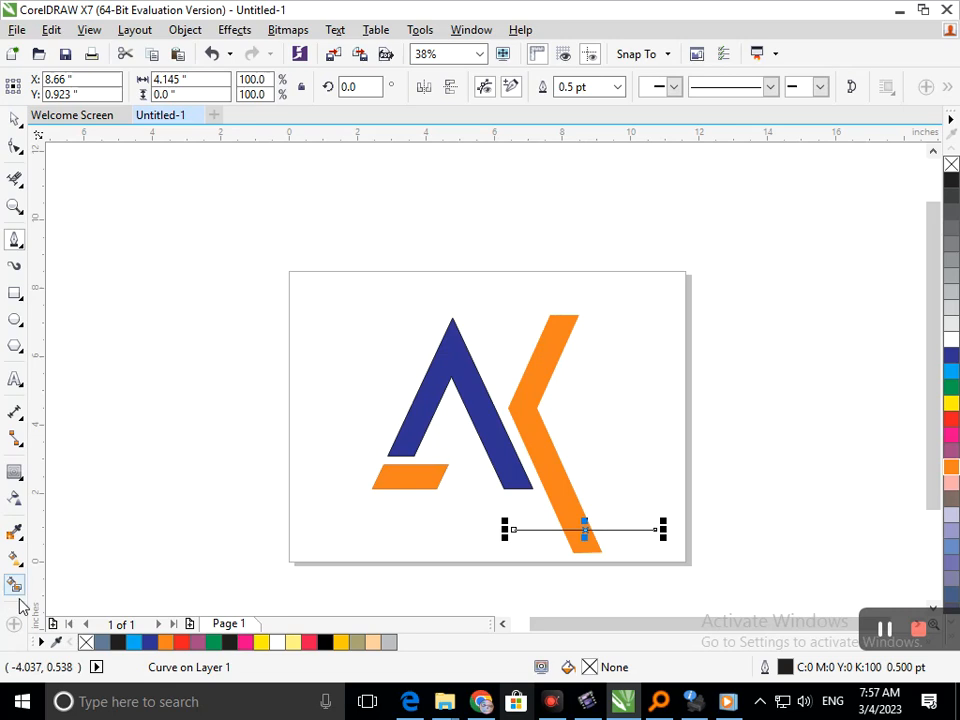
Smart Fill the K above the Pen line, and delete the line and the original orange K's leftover end
{"action": "left_click", "coordinate": [568, 496]}
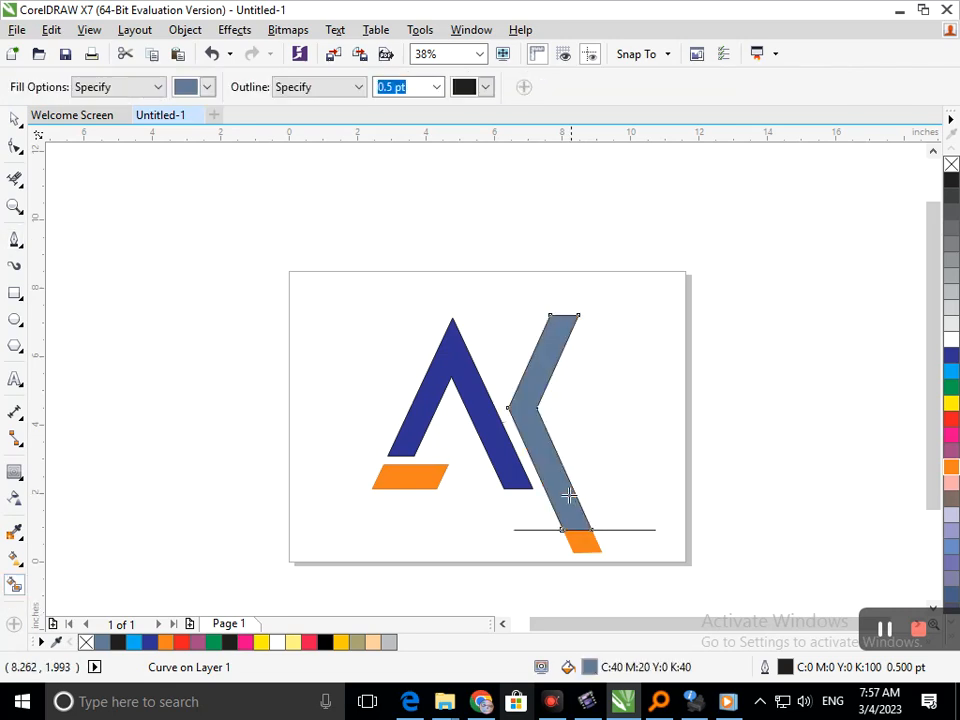
{"action": "left_click", "coordinate": [15, 120]}
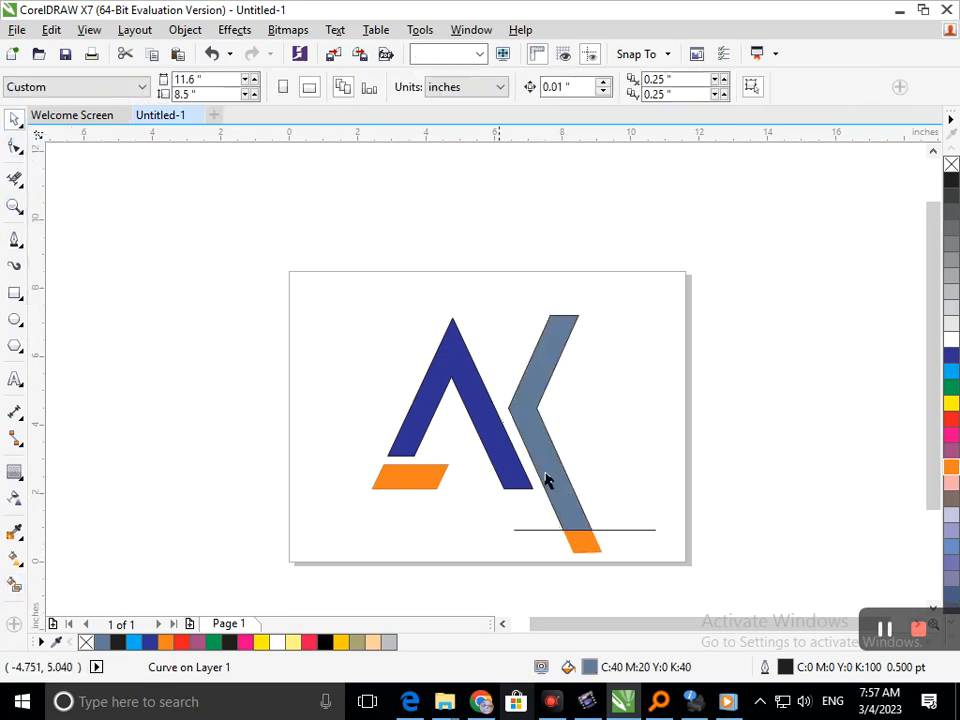
{"action": "left_click", "coordinate": [334, 442]}
{"action": "left_click", "coordinate": [618, 530]}
{"action": "key", "text": "Delete"}
{"action": "left_click", "coordinate": [588, 552]}
{"action": "key", "text": "Delete"}
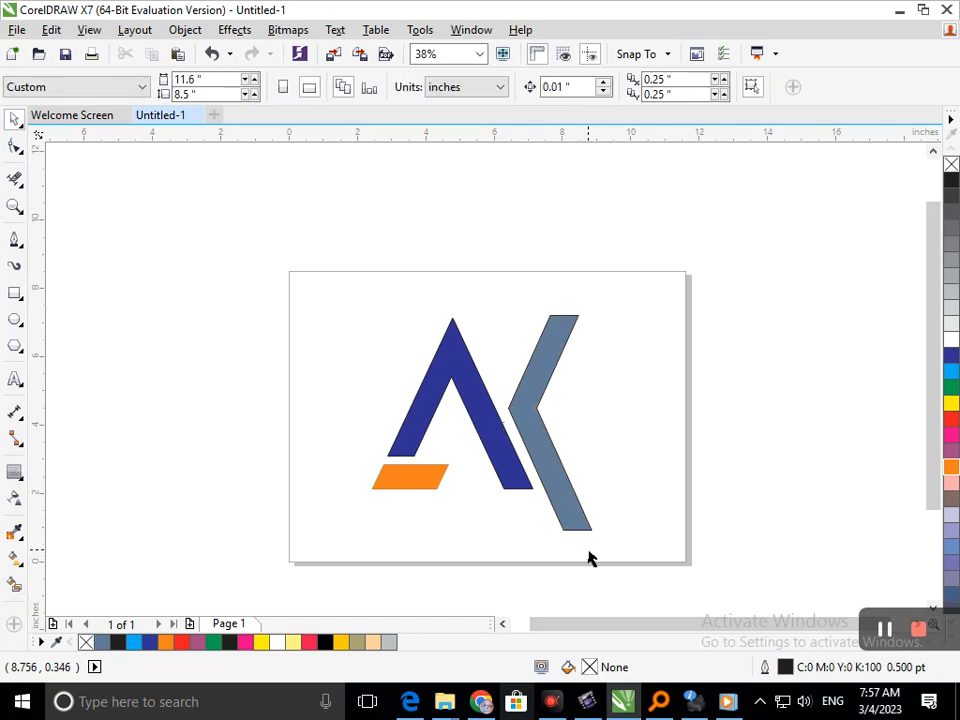
Give the shortened K shape an orange fill and outline matching the A's foot
{"action": "left_click", "coordinate": [572, 529]}
{"action": "left_click", "coordinate": [955, 467]}
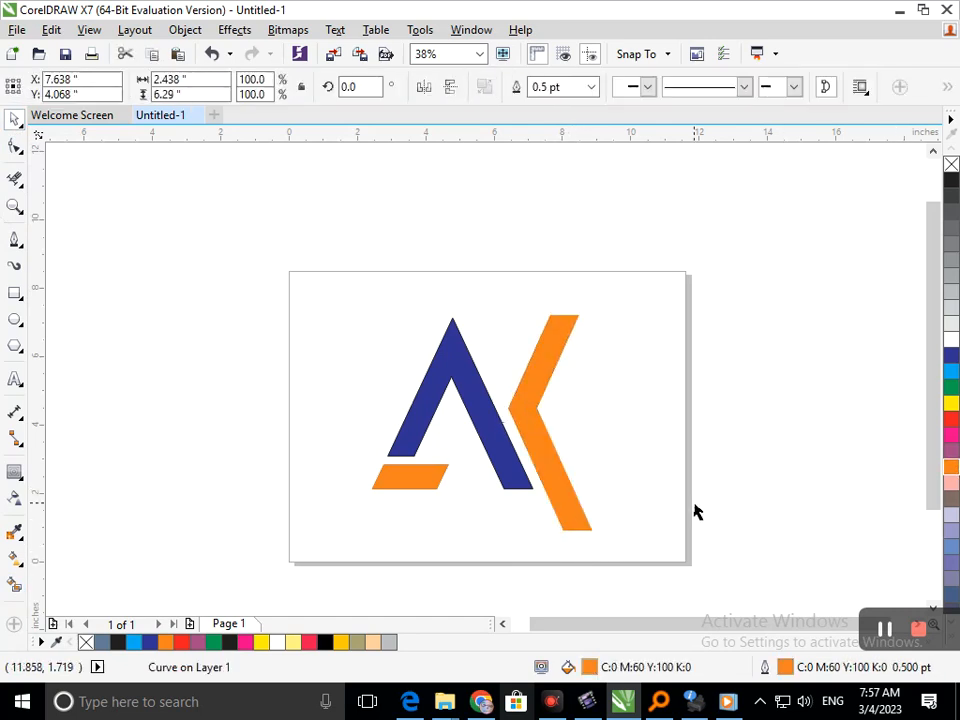
{"action": "left_click", "coordinate": [695, 510]}
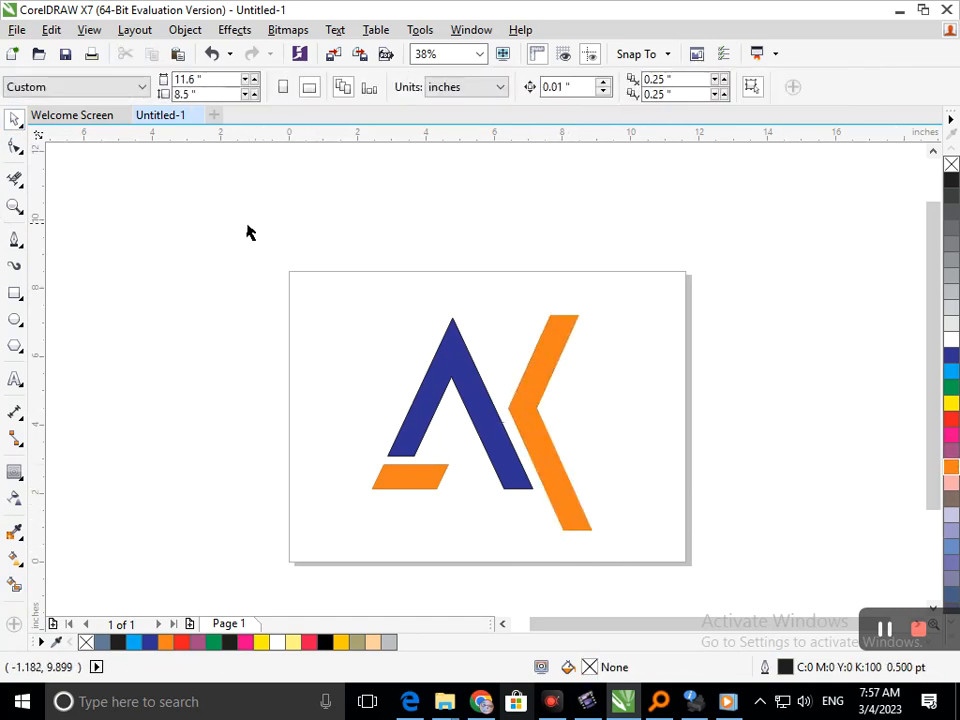
Select the entire AK logo and scale it down slightly about its centre on the page
{"action": "left_click_drag", "start_coordinate": [479, 445], "coordinate": [604, 542]}
{"action": "left_click", "coordinate": [612, 583]}
{"action": "key", "text": "F2"}
{"action": "left_click_drag", "start_coordinate": [266, 246], "coordinate": [261, 191]}
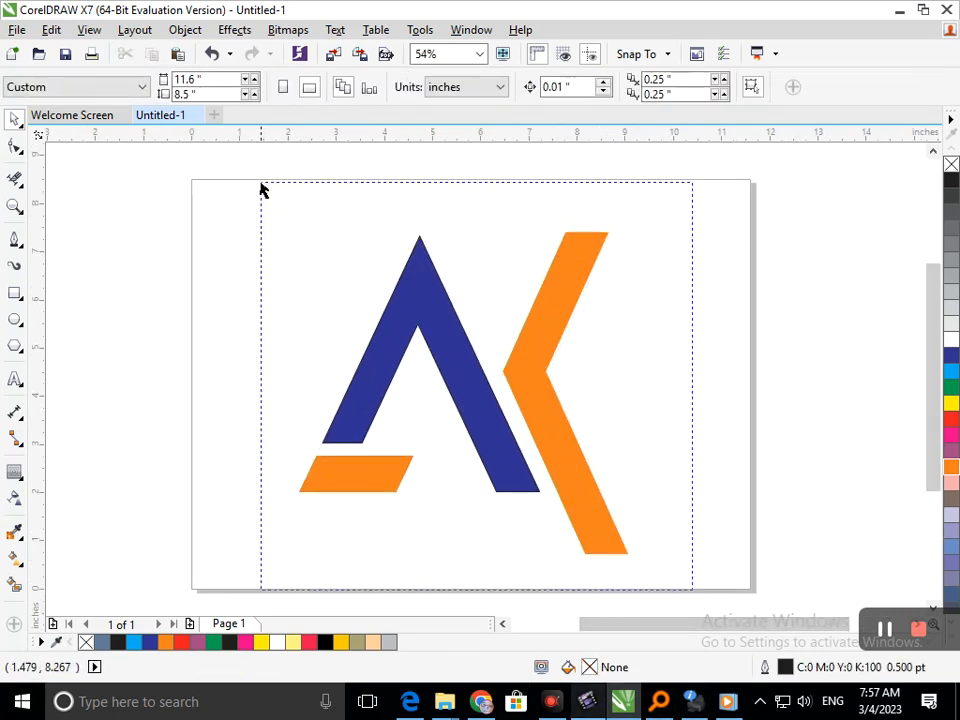
{"action": "left_click_drag", "start_coordinate": [291, 556], "coordinate": [330, 567]}
{"action": "left_click", "coordinate": [330, 567]}
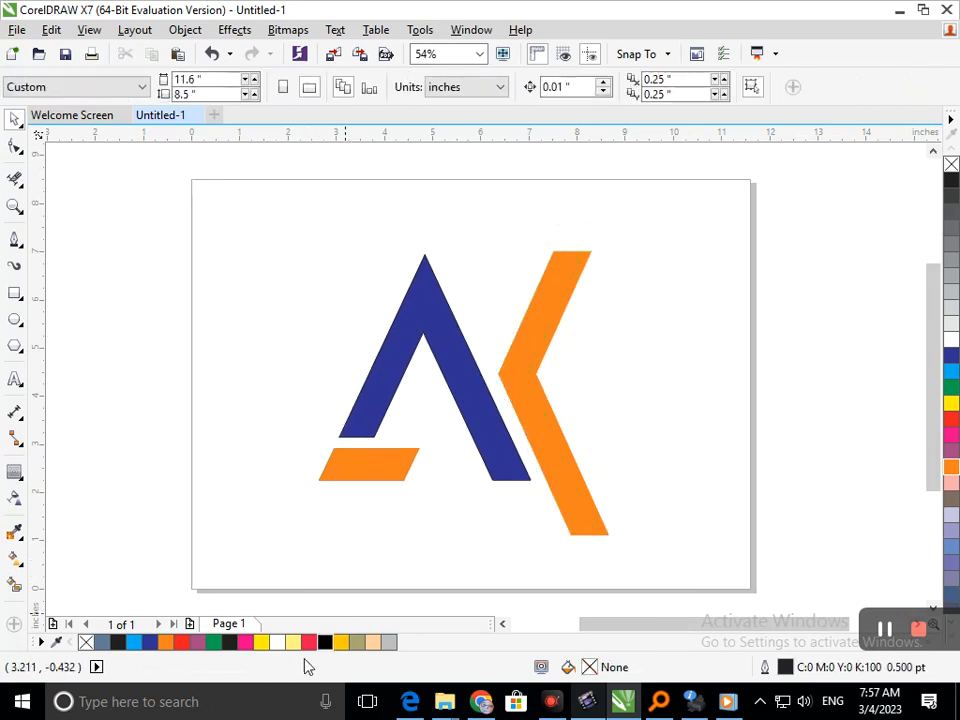